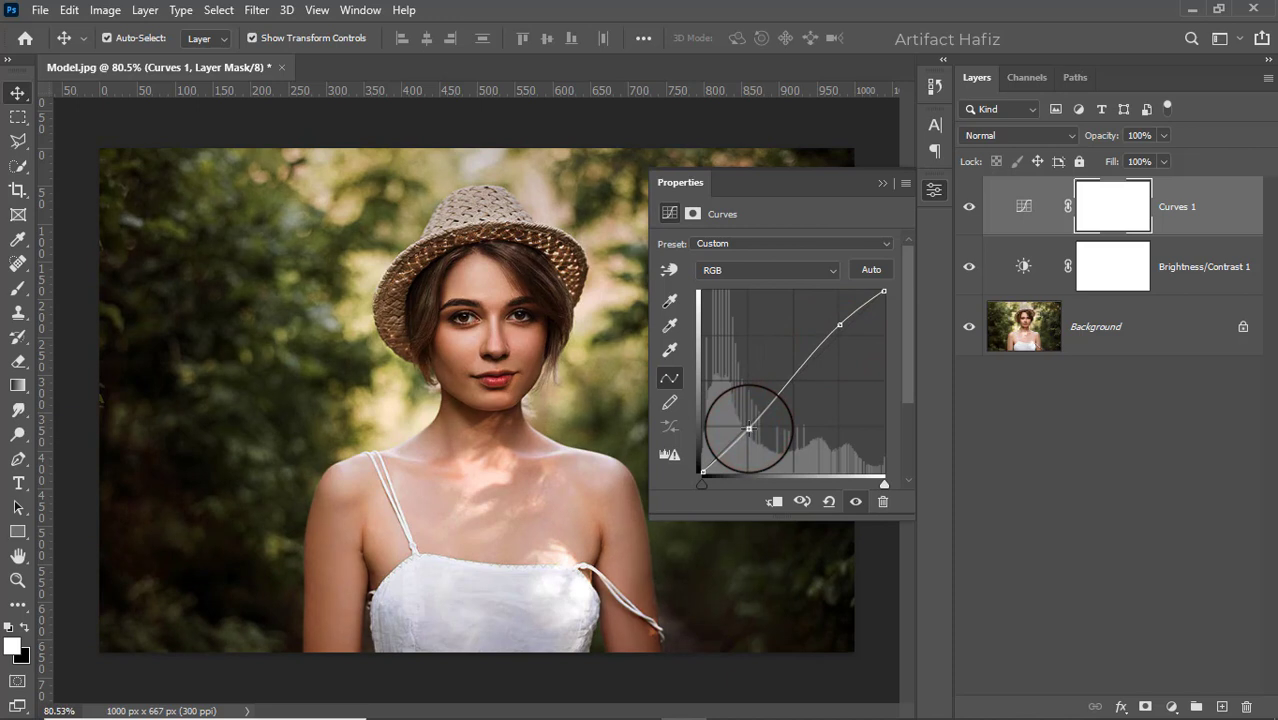
# Toggle the Curves 1 layer's visibility off and on to compare its effect on the portrait
pyautogui.click(882, 183)
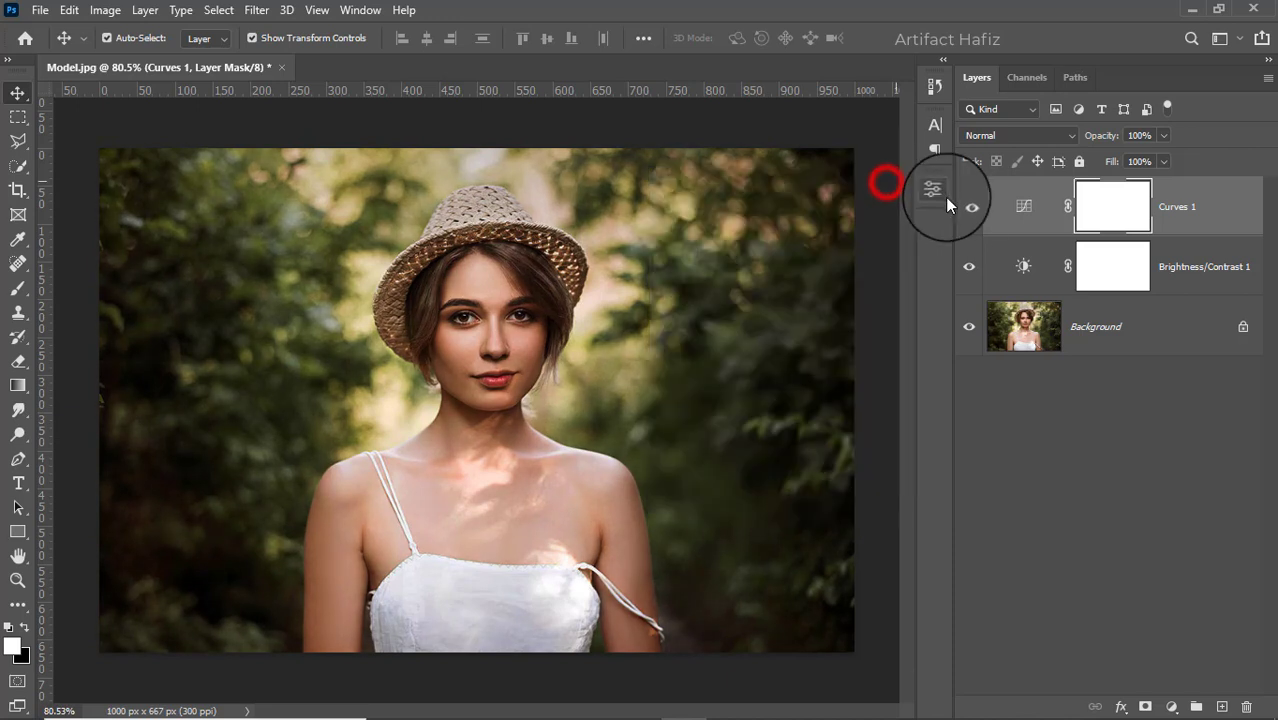
pyautogui.click(969, 208)
pyautogui.click(969, 208)
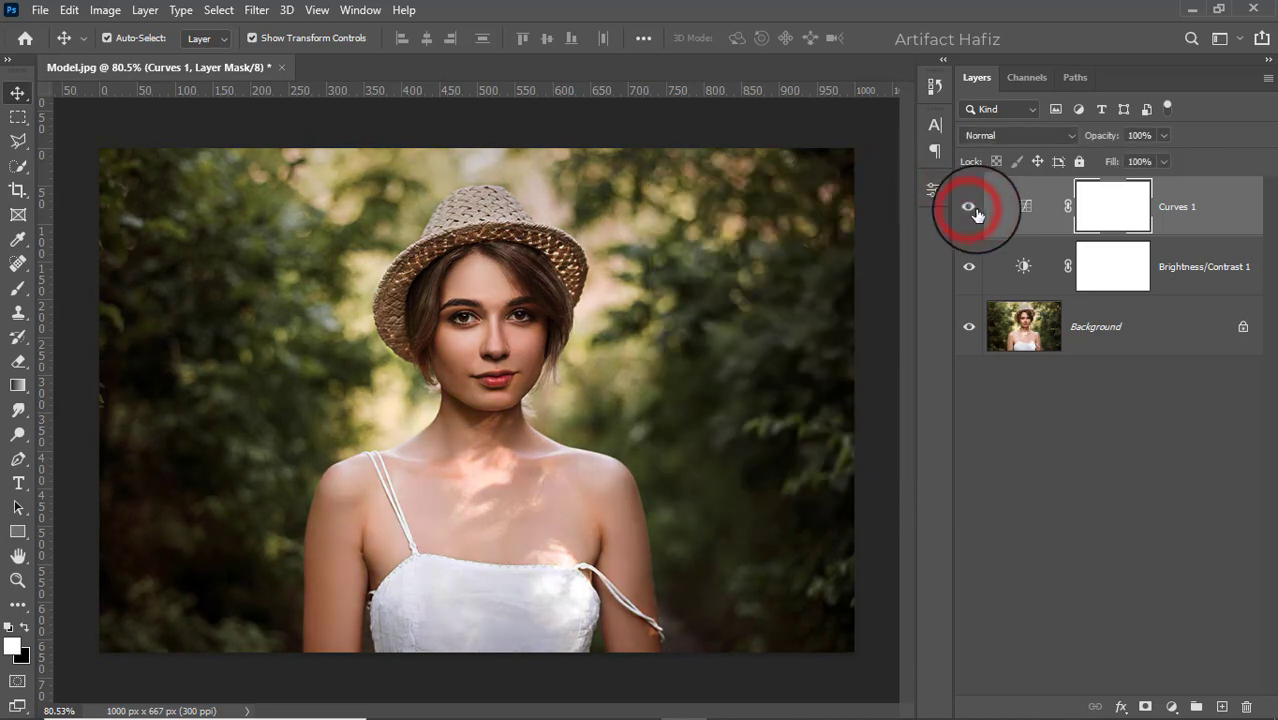
# Add a Color Lookup adjustment layer with the Fuji F125 Kodak 2395 (by Adobe).cube 3D LUT and lower its opacity to 12%
pyautogui.click(1171, 707)
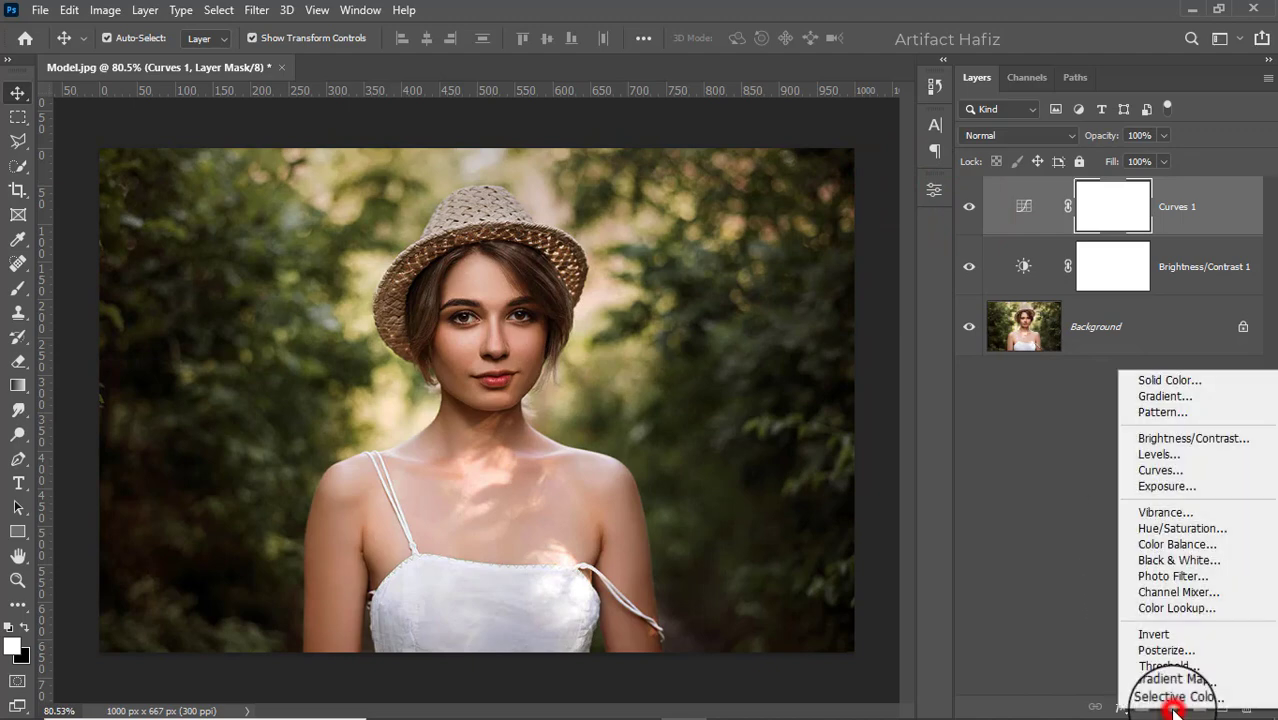
pyautogui.click(1151, 608)
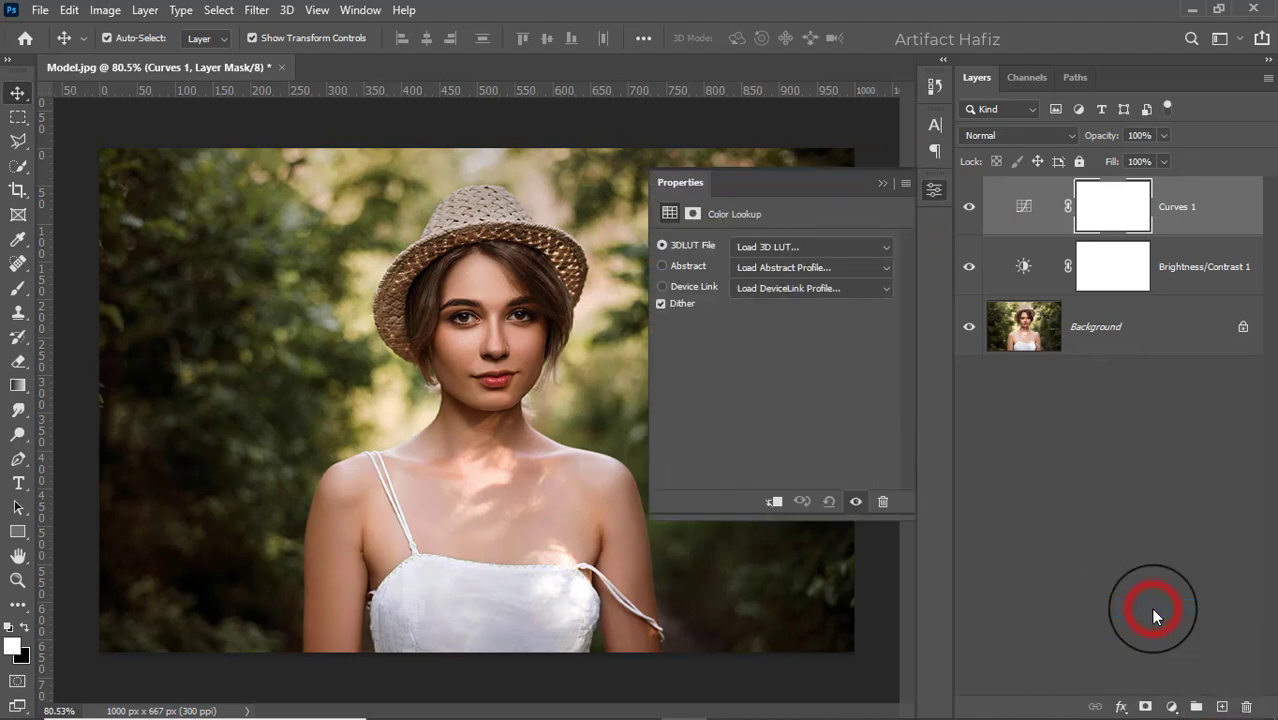
pyautogui.click(808, 250)
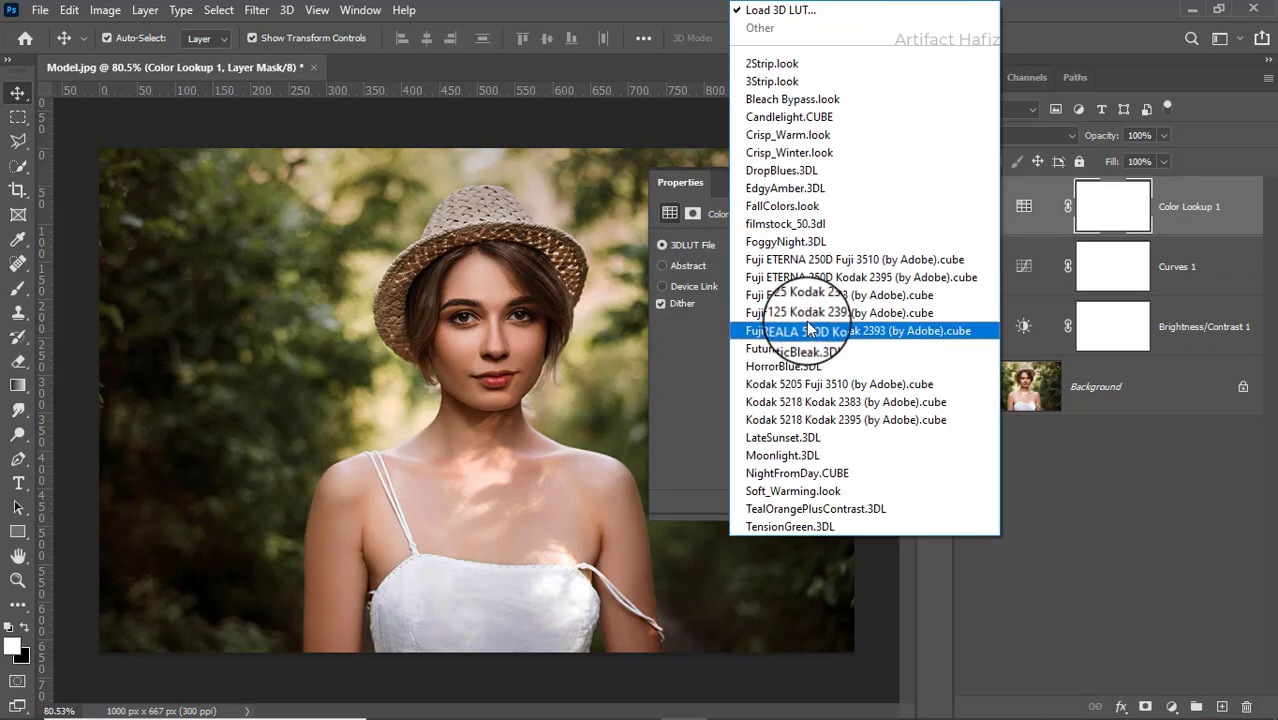
pyautogui.click(805, 315)
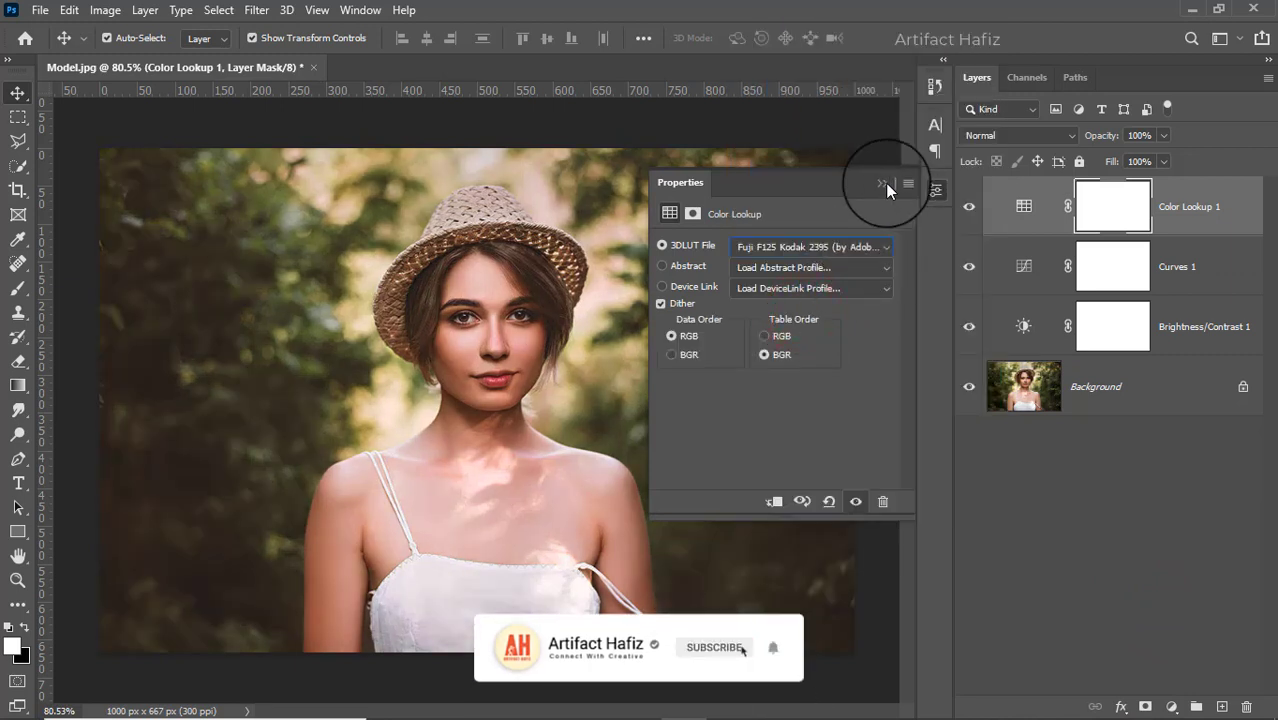
pyautogui.click(882, 183)
pyautogui.click(1165, 135)
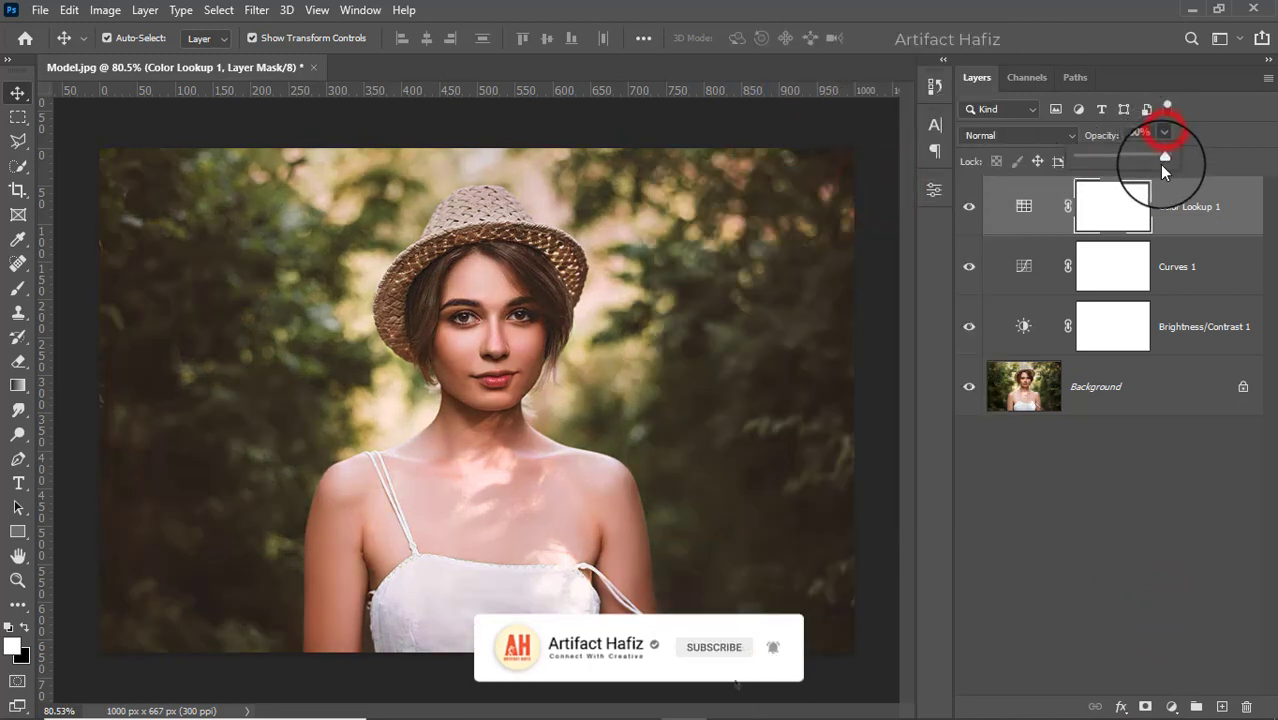
pyautogui.moveTo(1163, 160); pyautogui.dragTo(1088, 163)
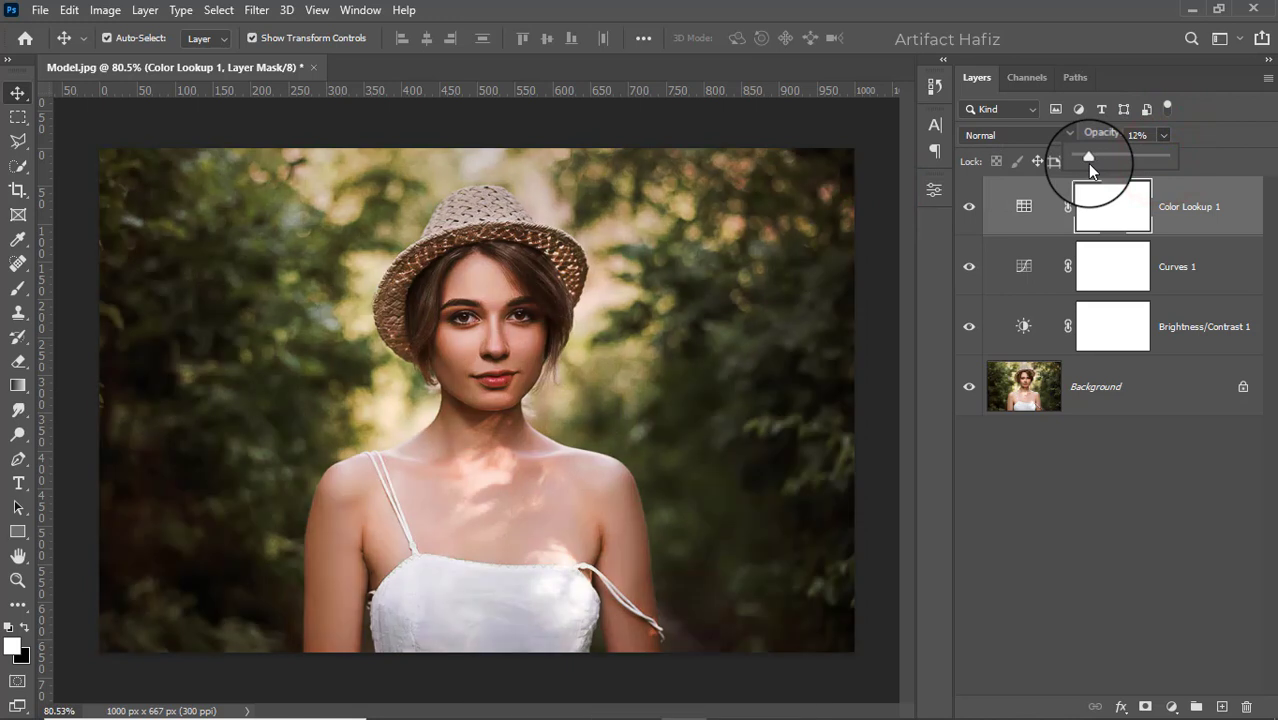
# Add a Selective Color adjustment layer and set its Reds to Cyan +10, Magenta +1 and Yellow +17
pyautogui.click(1172, 707)
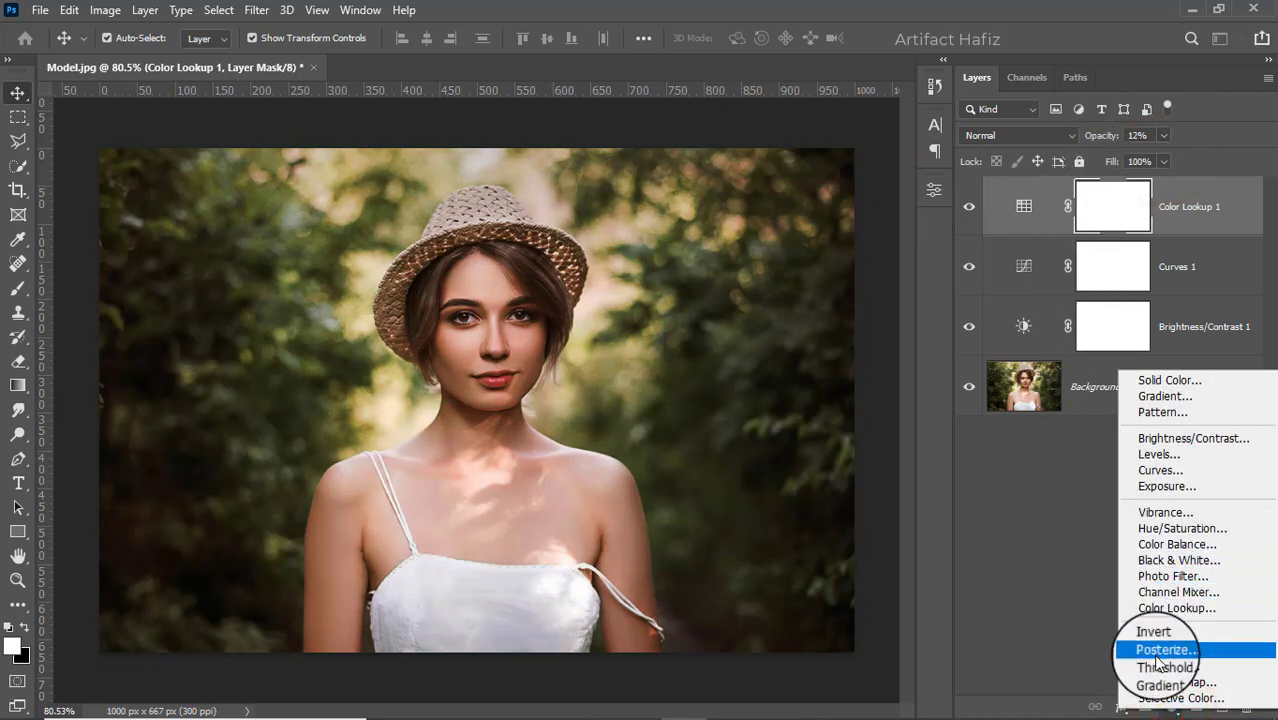
pyautogui.click(1165, 697)
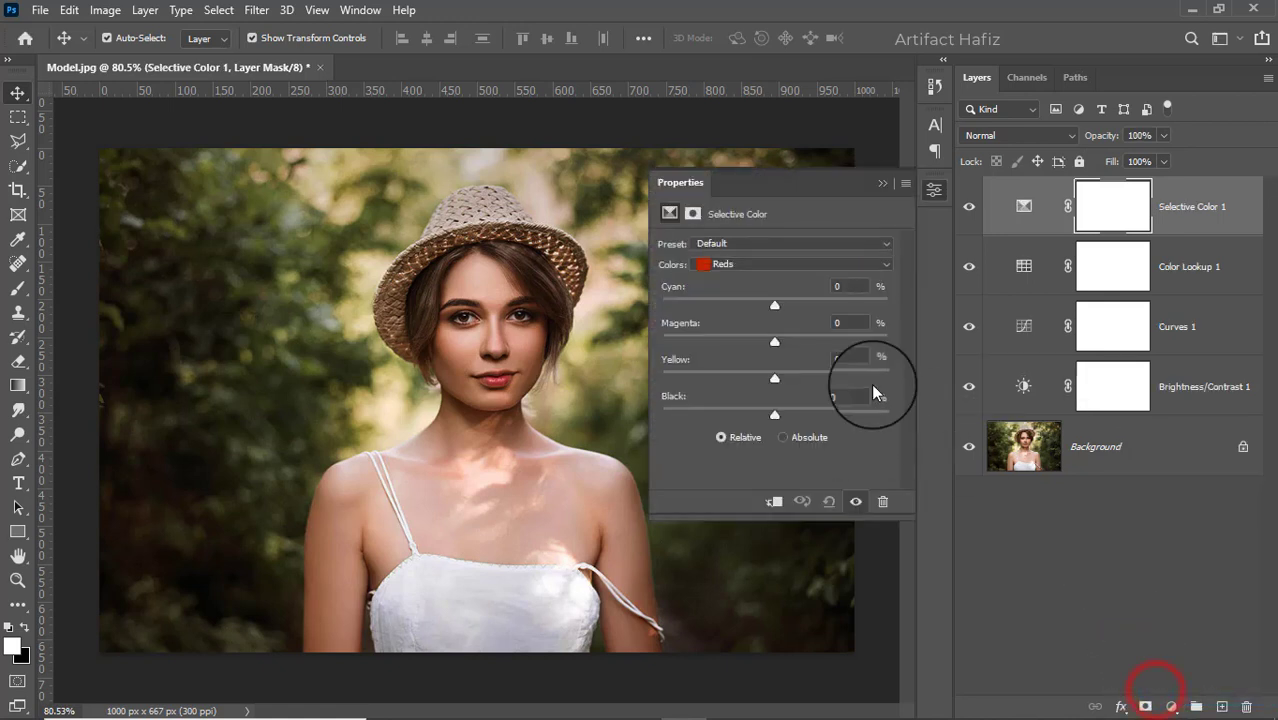
pyautogui.click(723, 265)
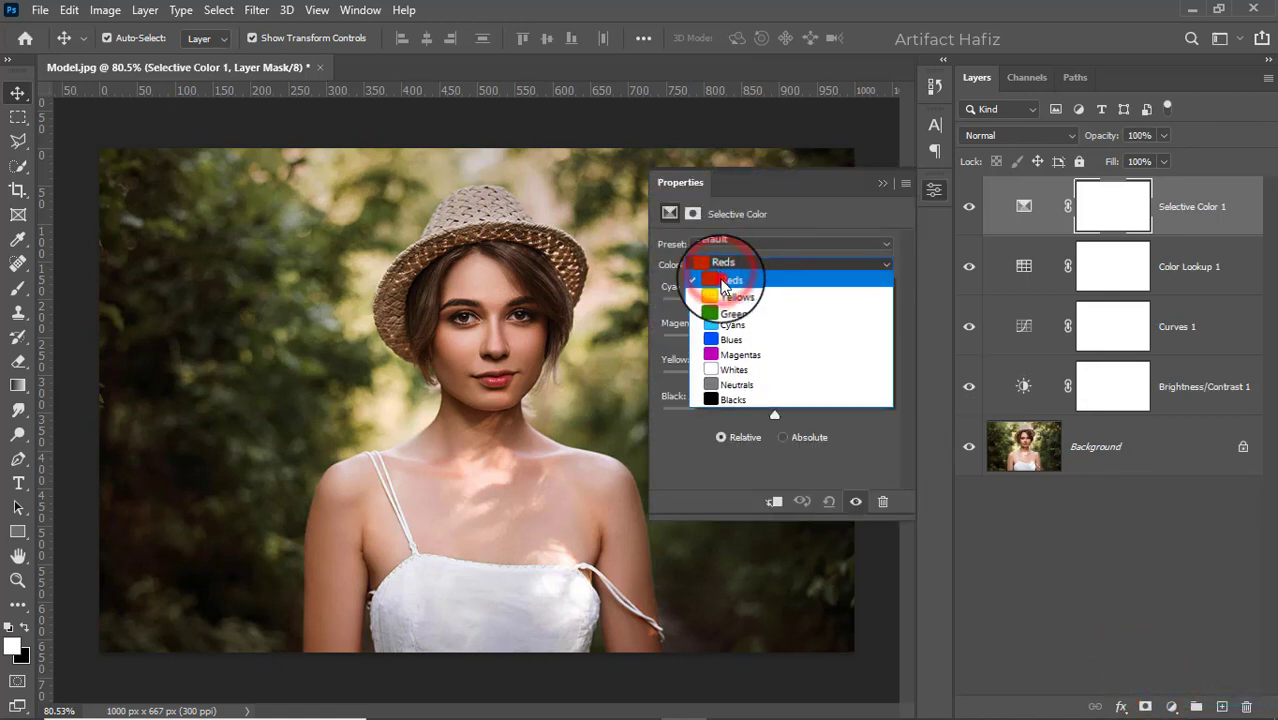
pyautogui.click(722, 280)
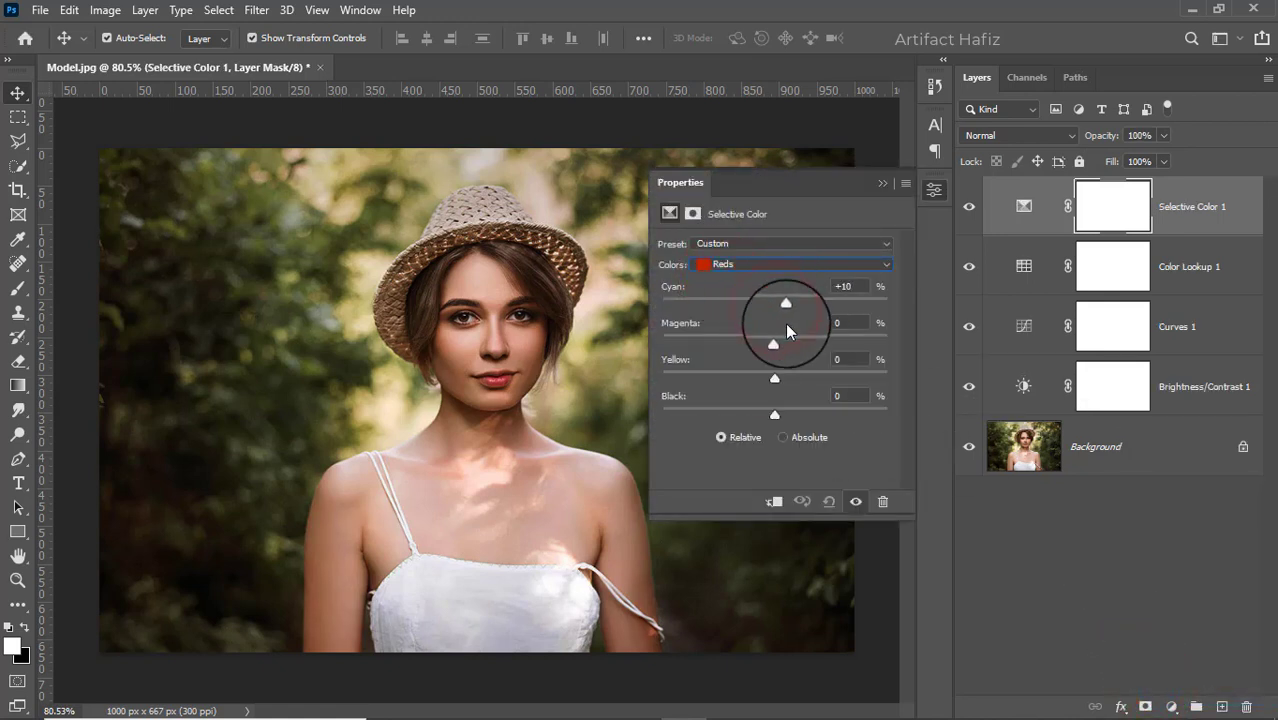
pyautogui.moveTo(773, 343); pyautogui.dragTo(775, 418)
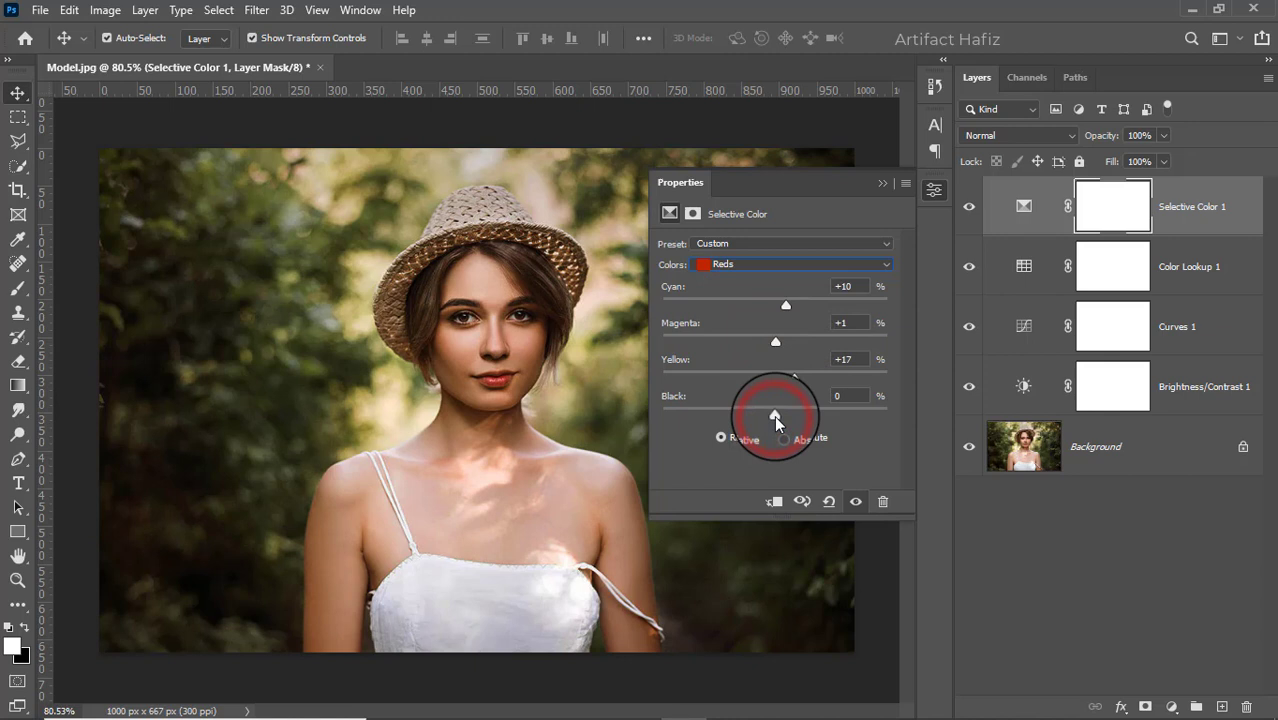
# Set the Selective Color Yellows to Cyan -7, Magenta +13, Yellow -12 and Black -12
pyautogui.click(766, 262)
pyautogui.click(762, 299)
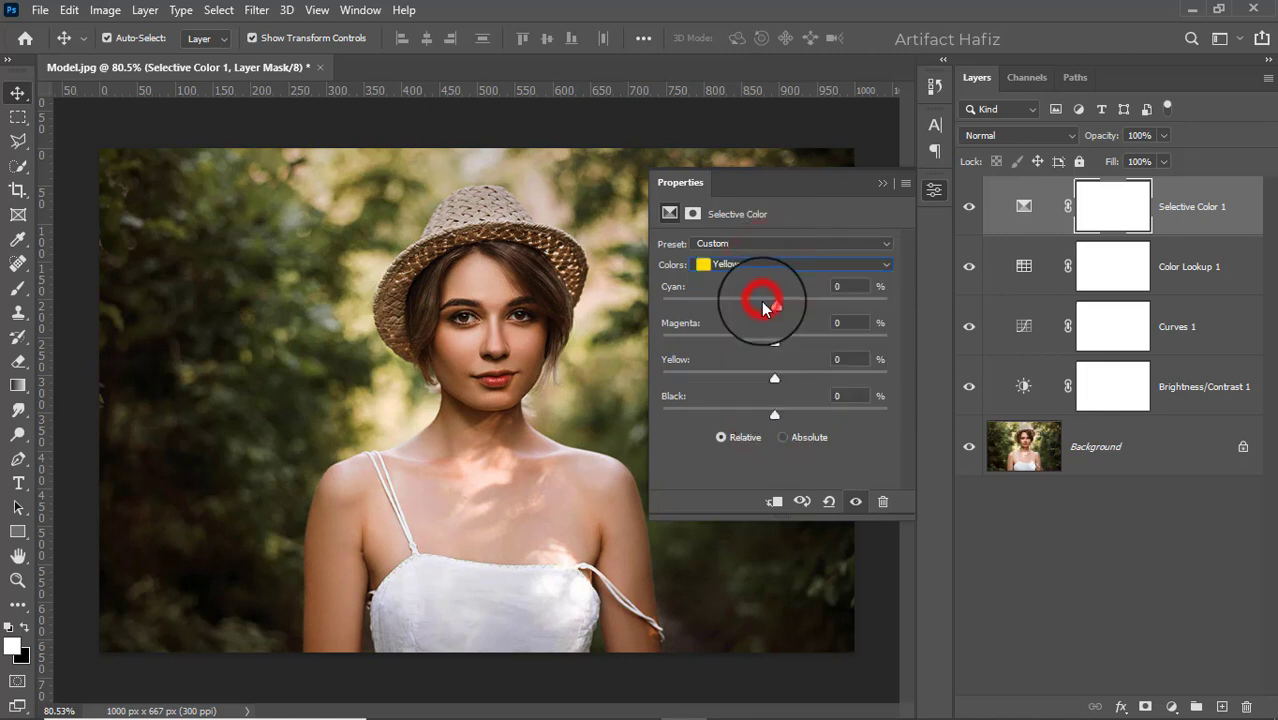
pyautogui.moveTo(774, 304); pyautogui.dragTo(780, 388)
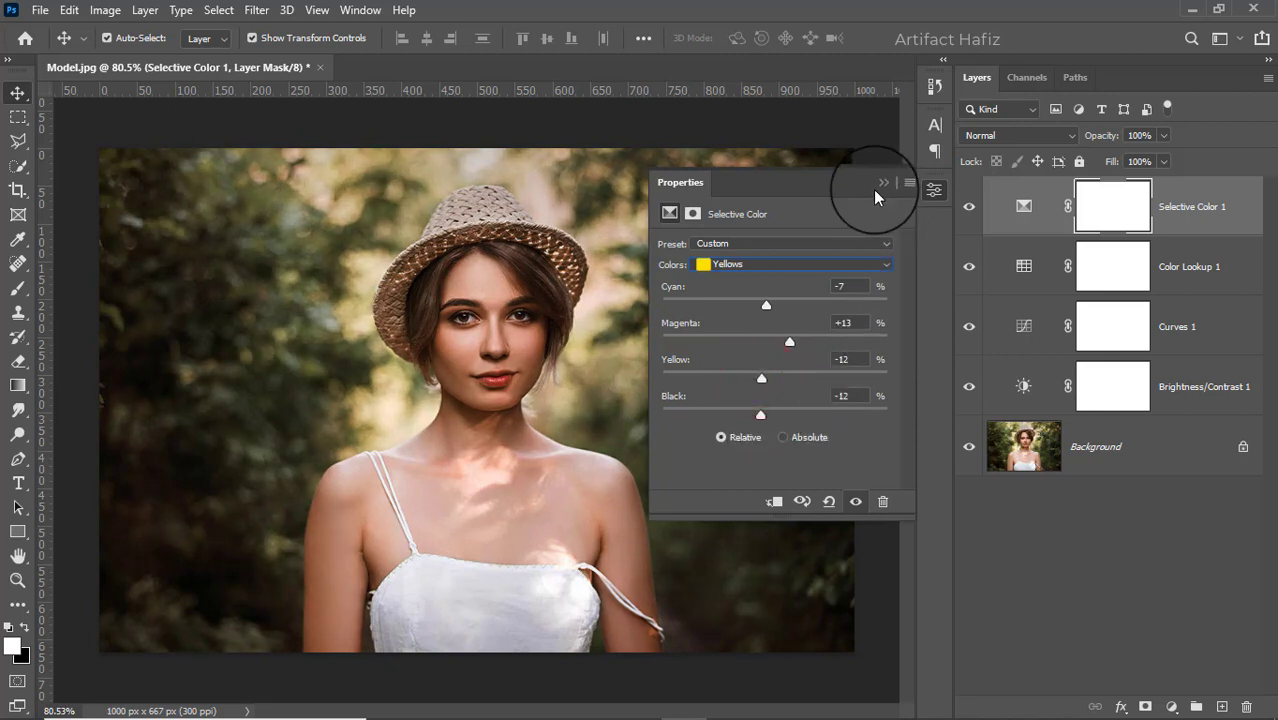
# Set the Selective Color Greens to Cyan -7, Magenta +1 and Yellow +3
pyautogui.click(789, 264)
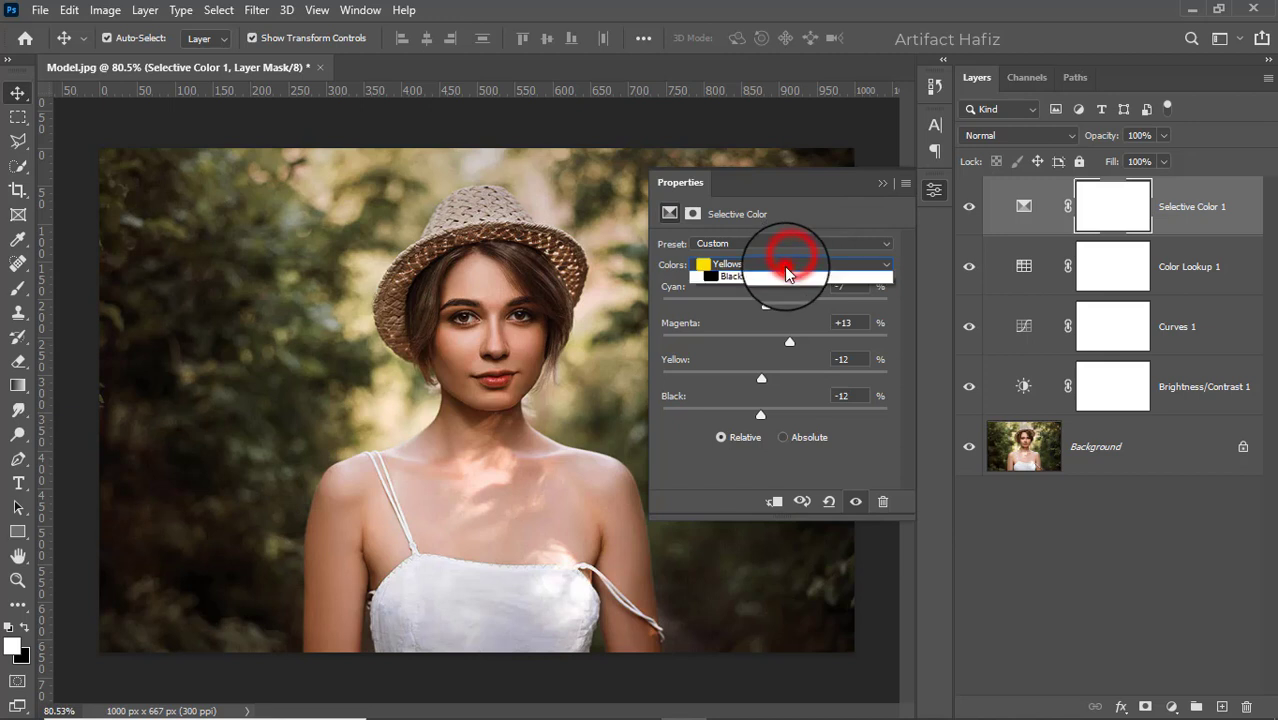
pyautogui.click(770, 290)
pyautogui.moveTo(772, 305); pyautogui.dragTo(807, 380)
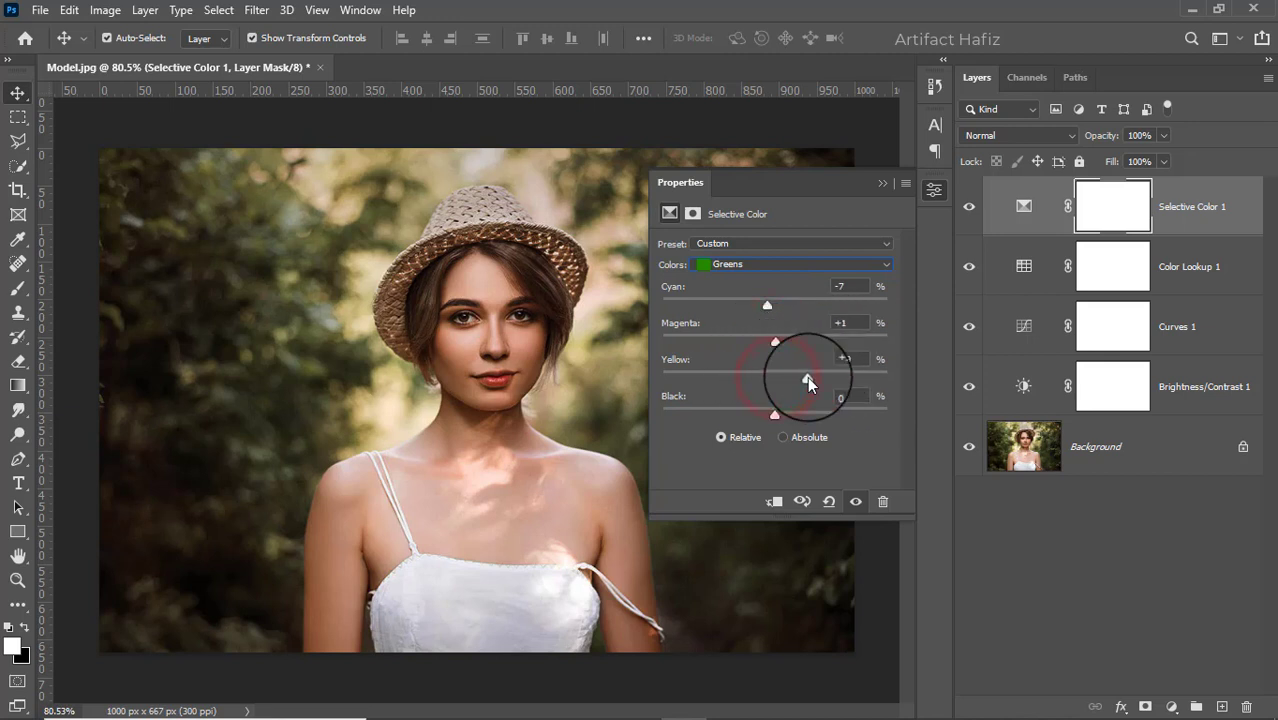
pyautogui.click(883, 182)
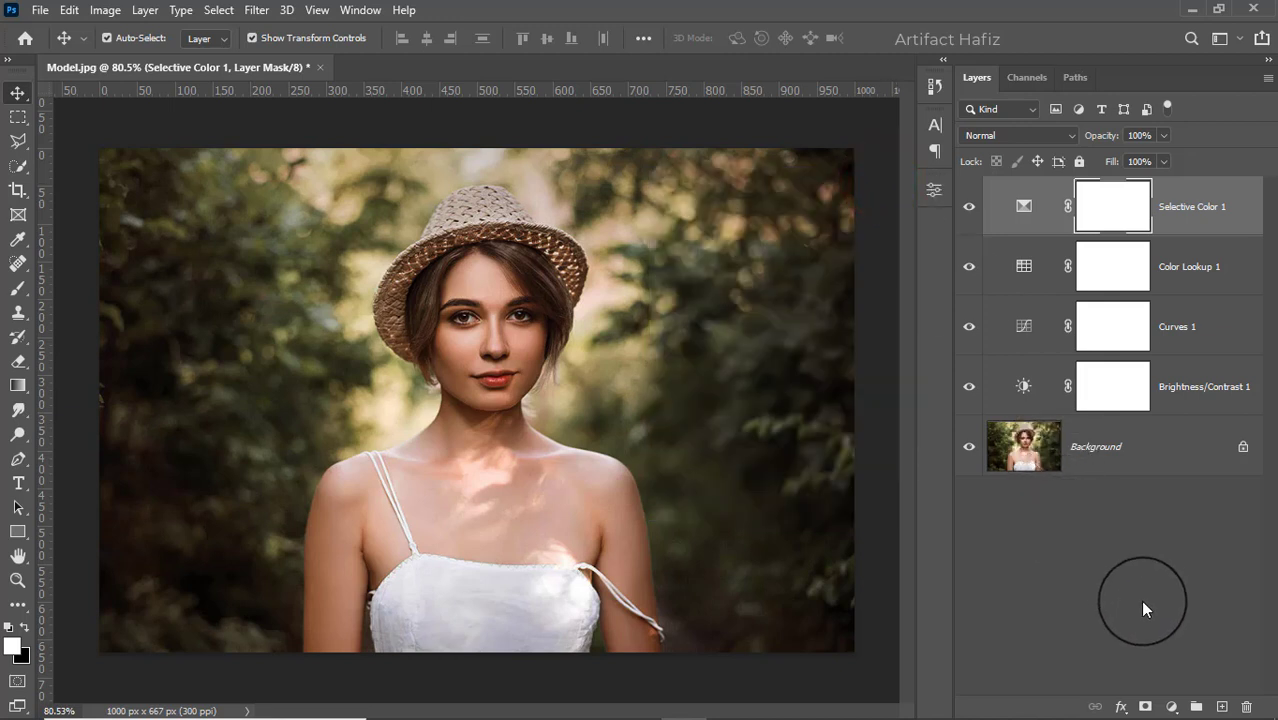
# Add a Levels adjustment layer and darken the RGB midtones to about 0.83
pyautogui.click(1171, 706)
pyautogui.click(1166, 450)
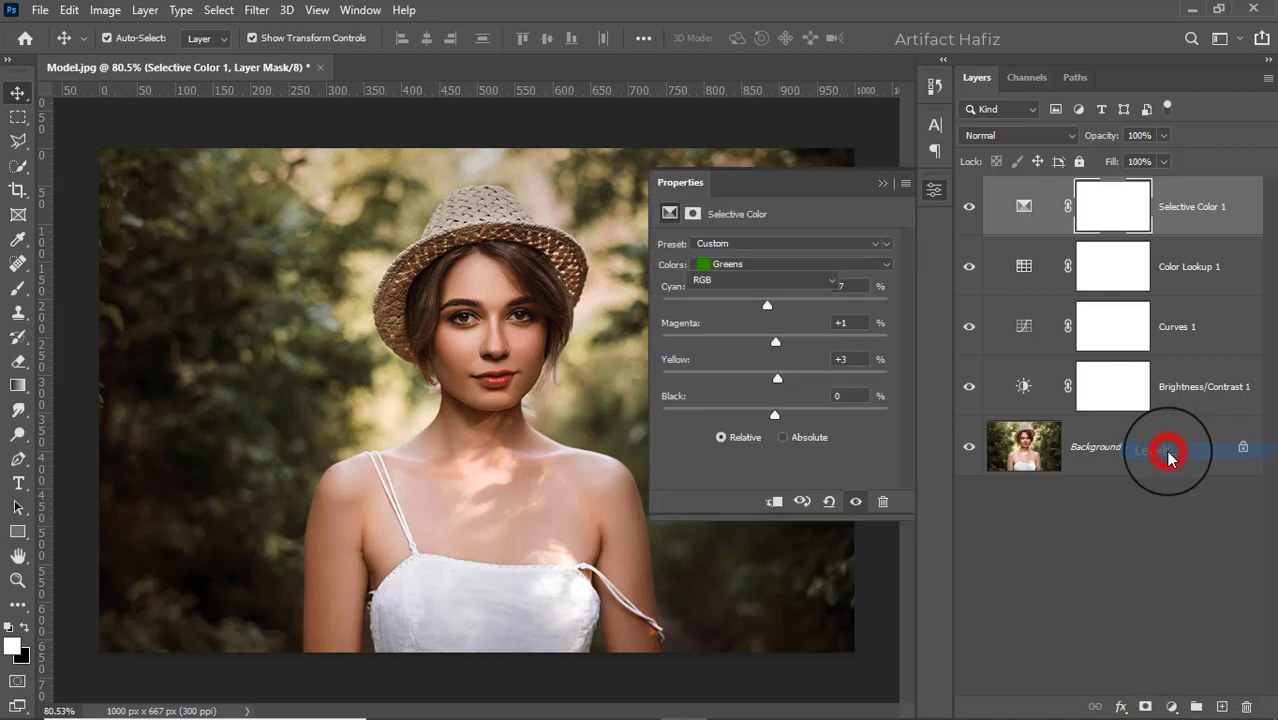
pyautogui.moveTo(790, 379); pyautogui.dragTo(800, 378)
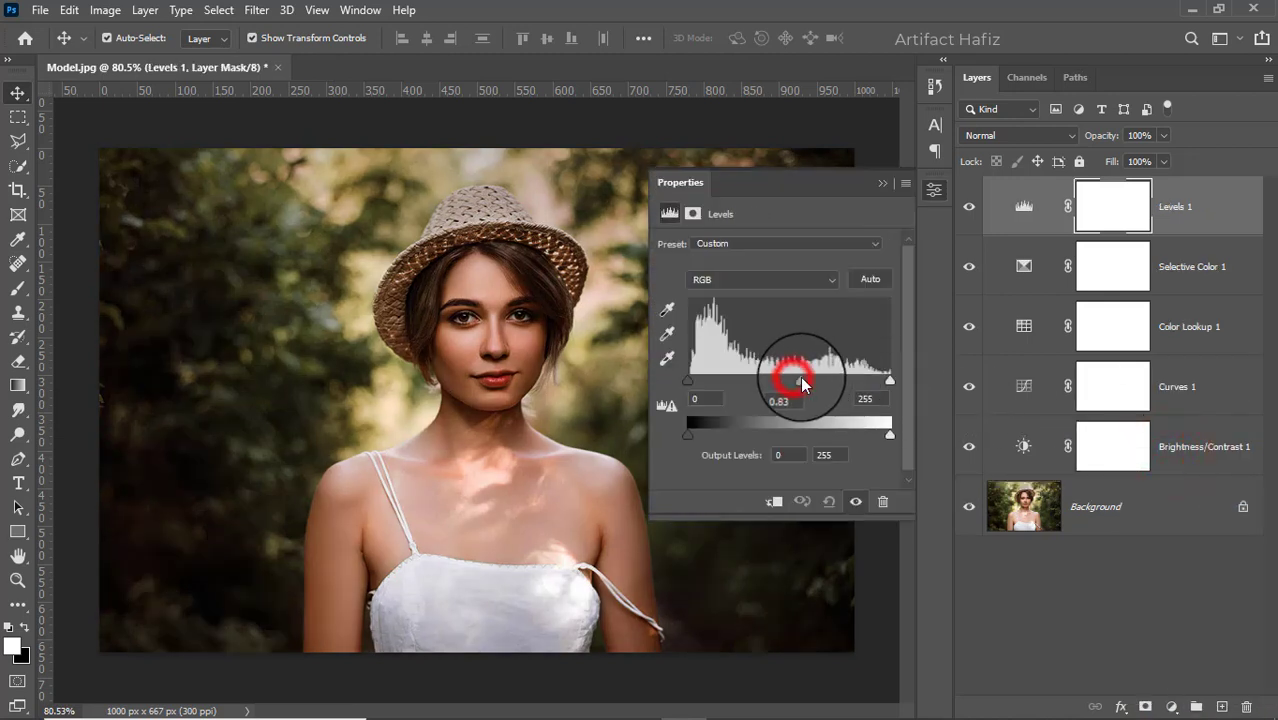
pyautogui.click(882, 183)
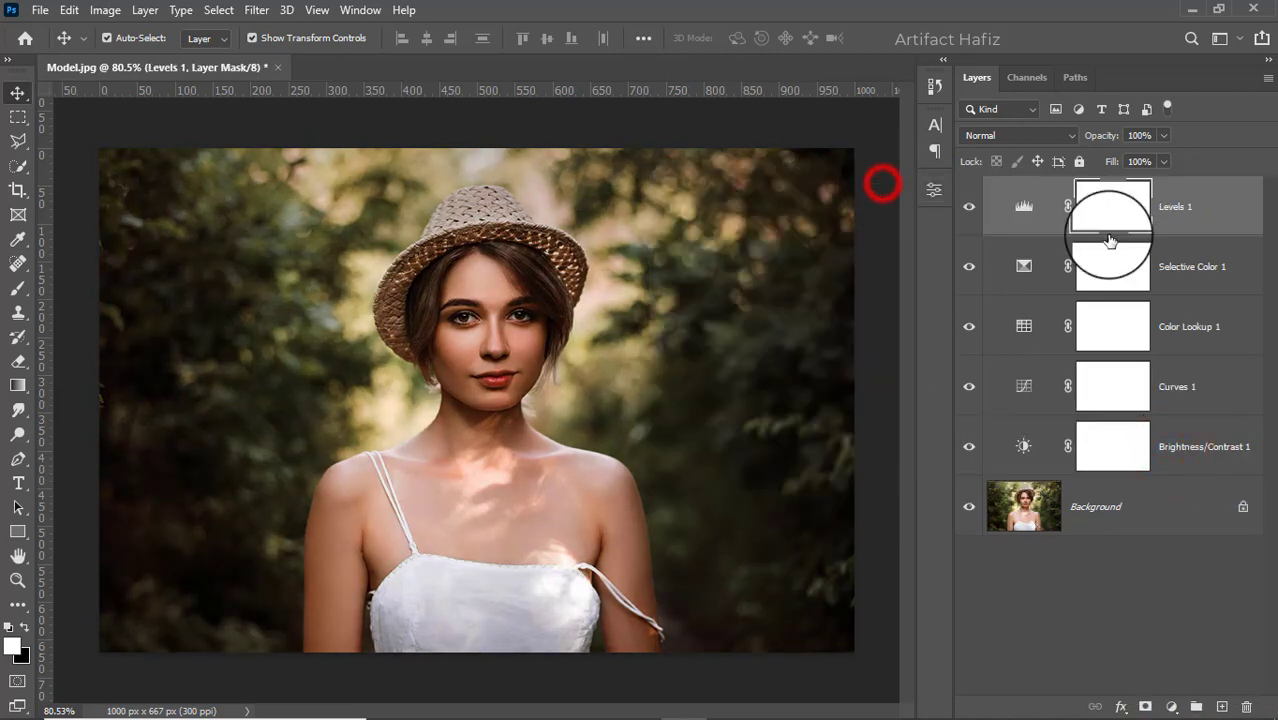
# Stamp all visible layers into a new layer above Levels 1 and convert it for smart filters
pyautogui.click(1158, 207)
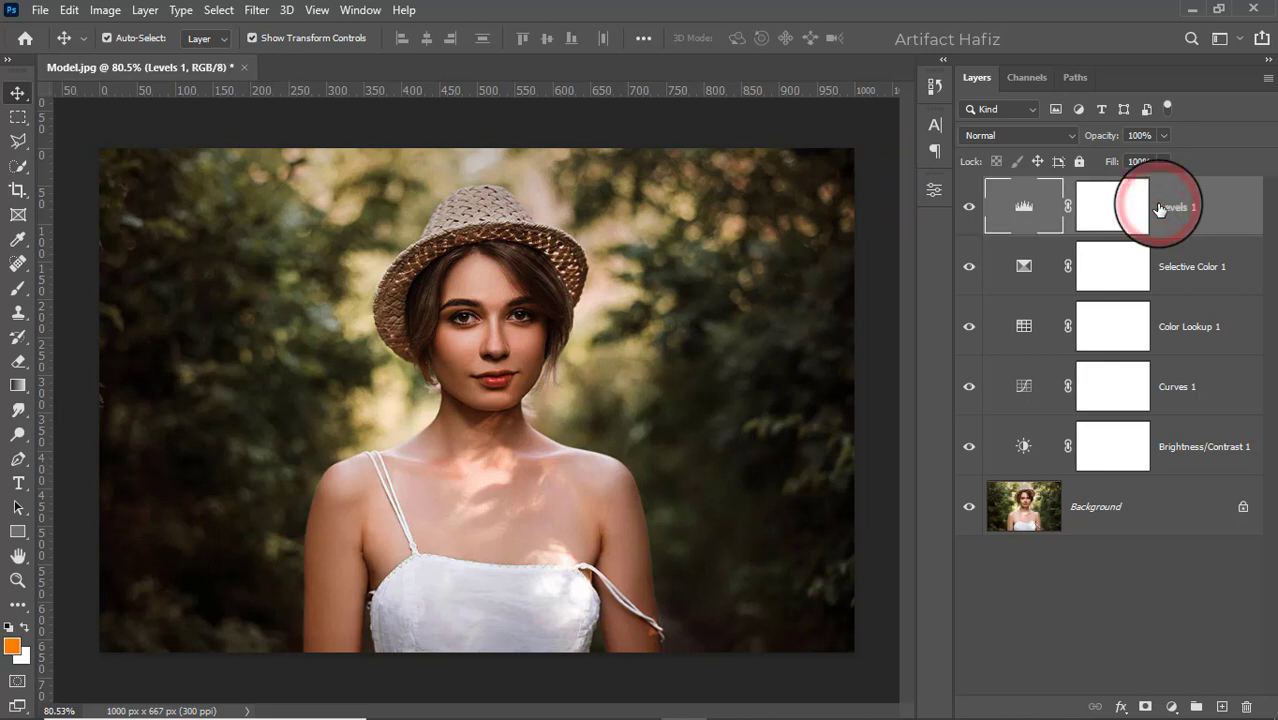
pyautogui.hotkey('ctrl', 'alt', 'shift', 'e')
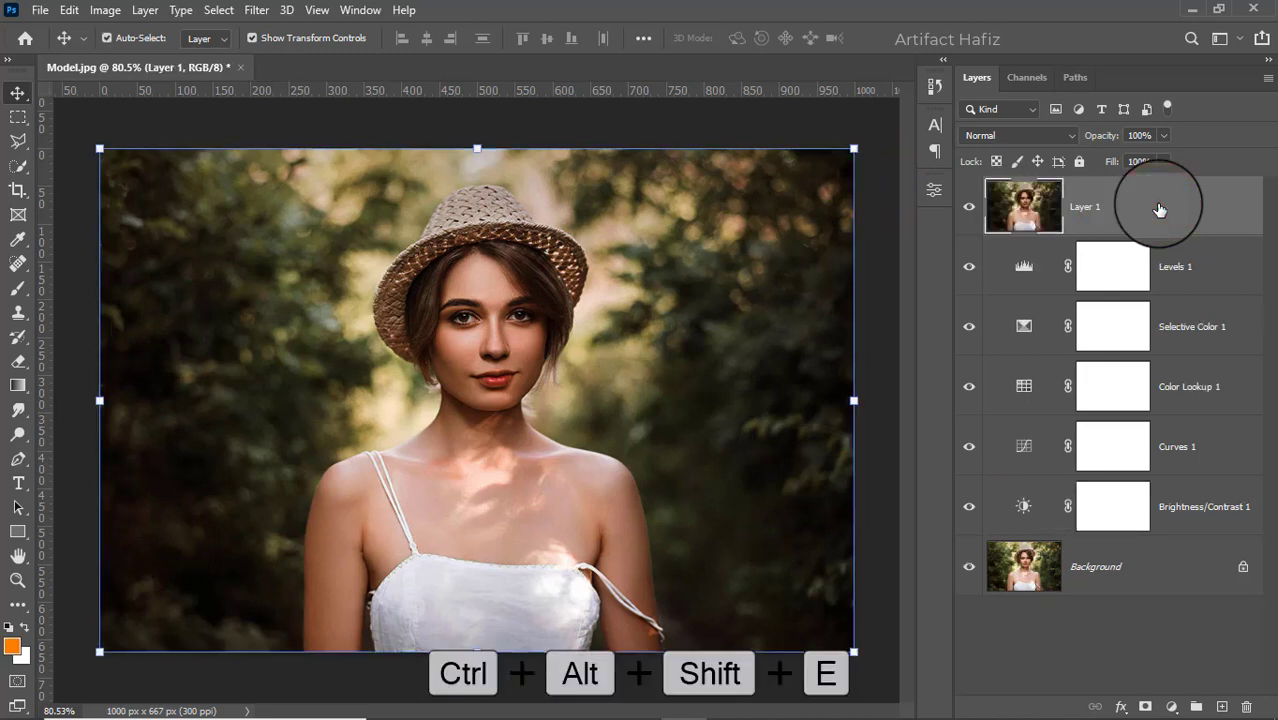
pyautogui.click(256, 10)
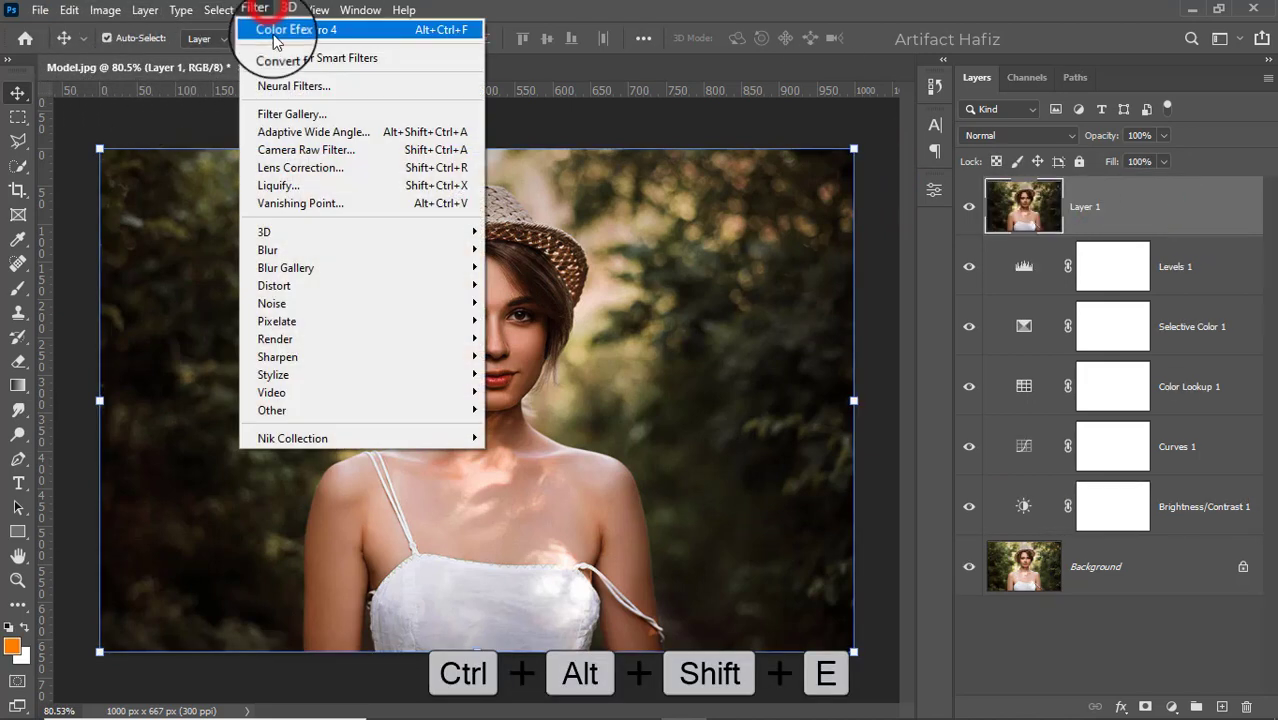
pyautogui.click(285, 58)
# Start the Camera Raw Filter on the stamped layer and set Highlights -25, Shadows +16, Whites +51 and Blacks +3
pyautogui.click(256, 10)
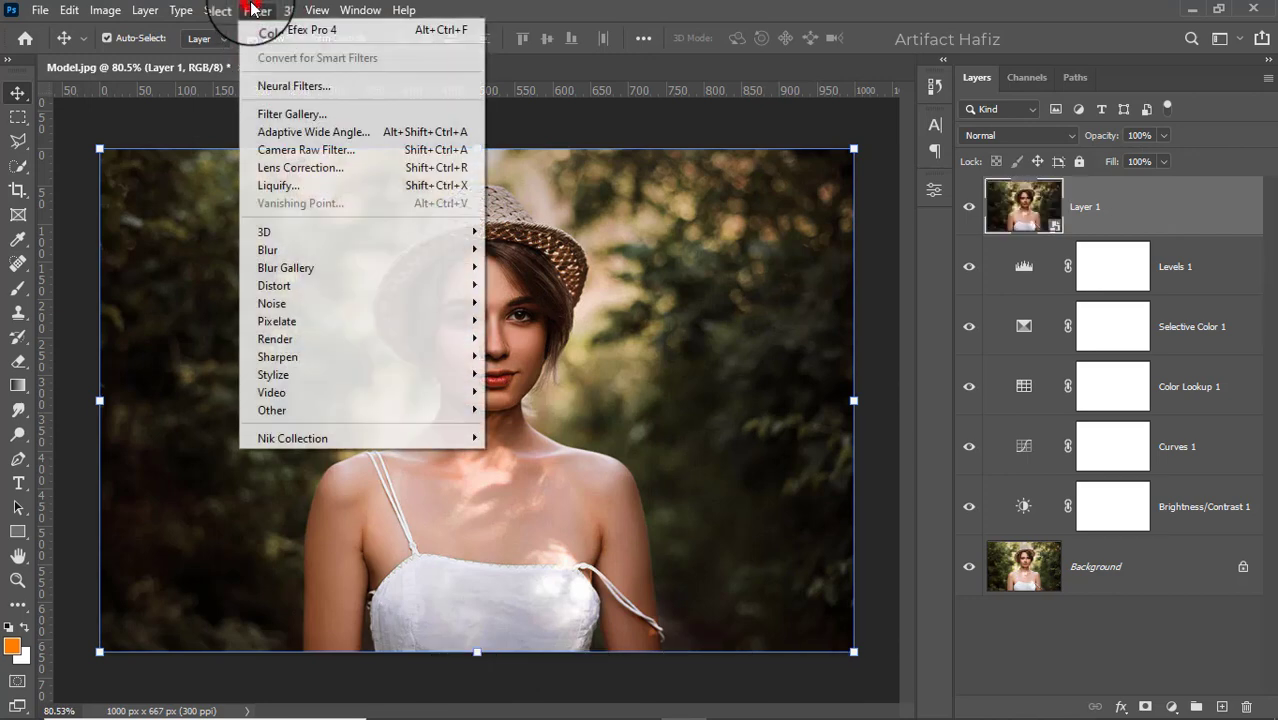
pyautogui.click(278, 152)
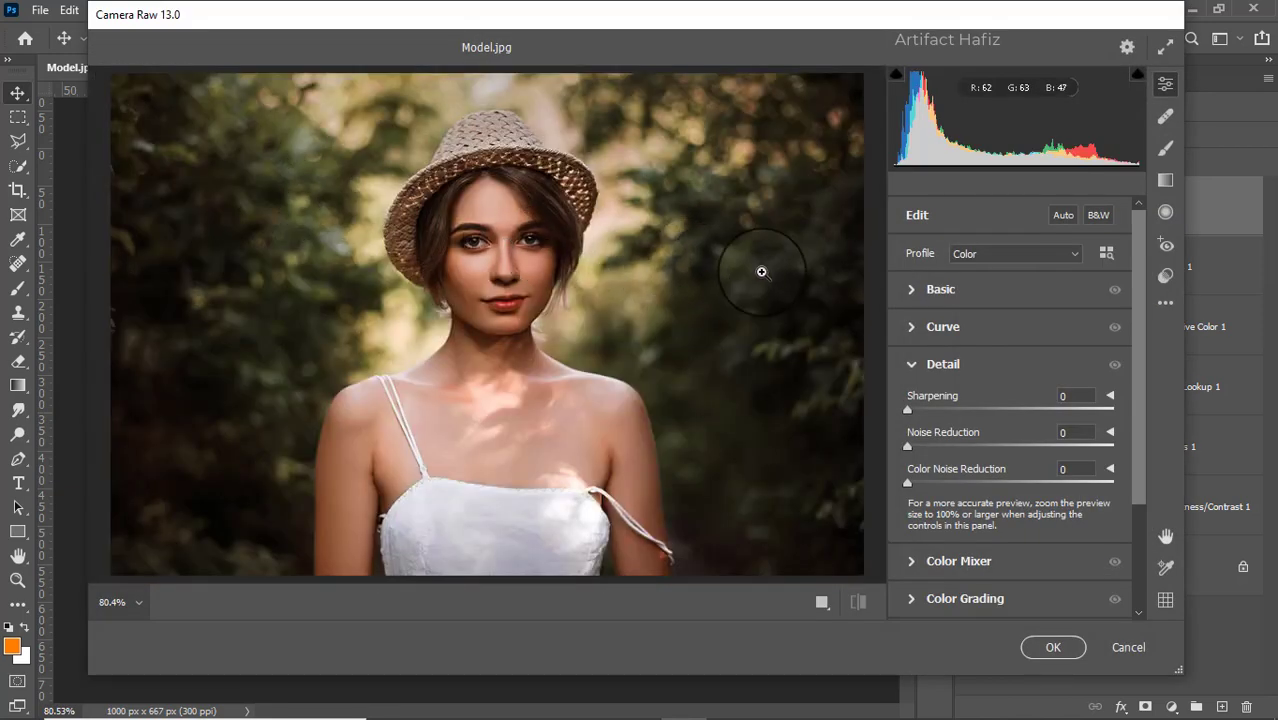
pyautogui.click(906, 289)
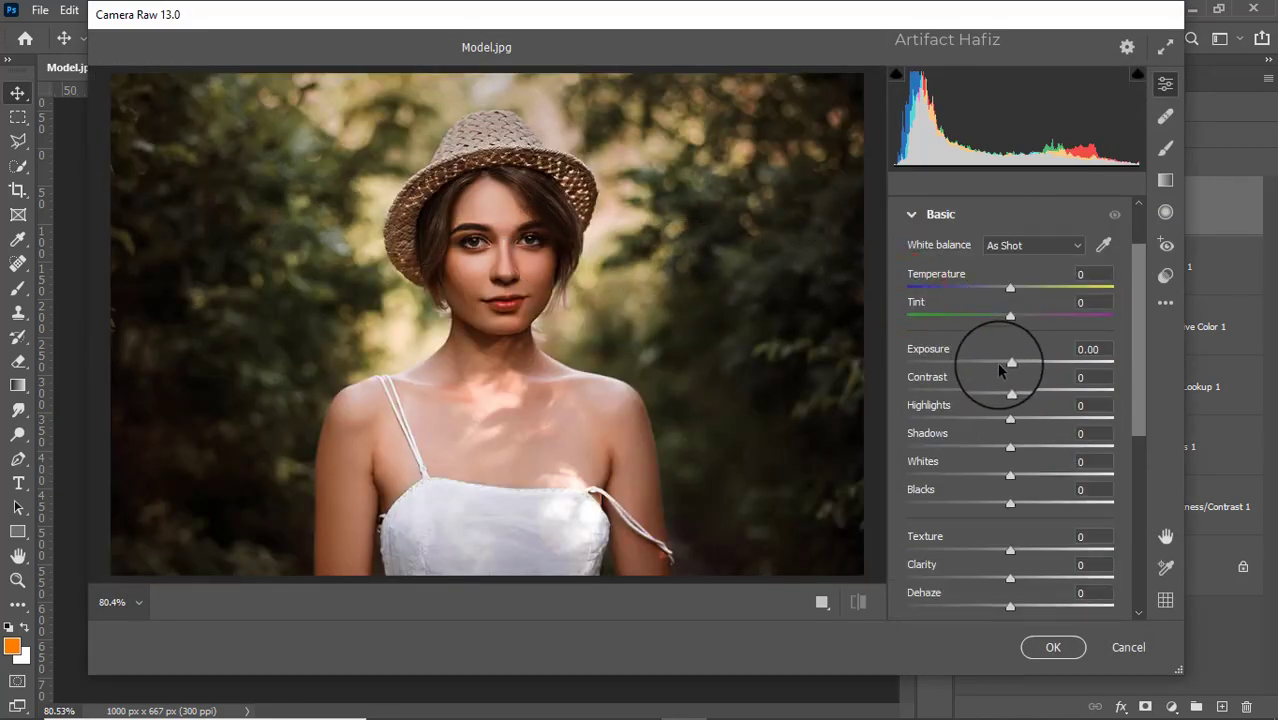
pyautogui.moveTo(1010, 418); pyautogui.dragTo(984, 422)
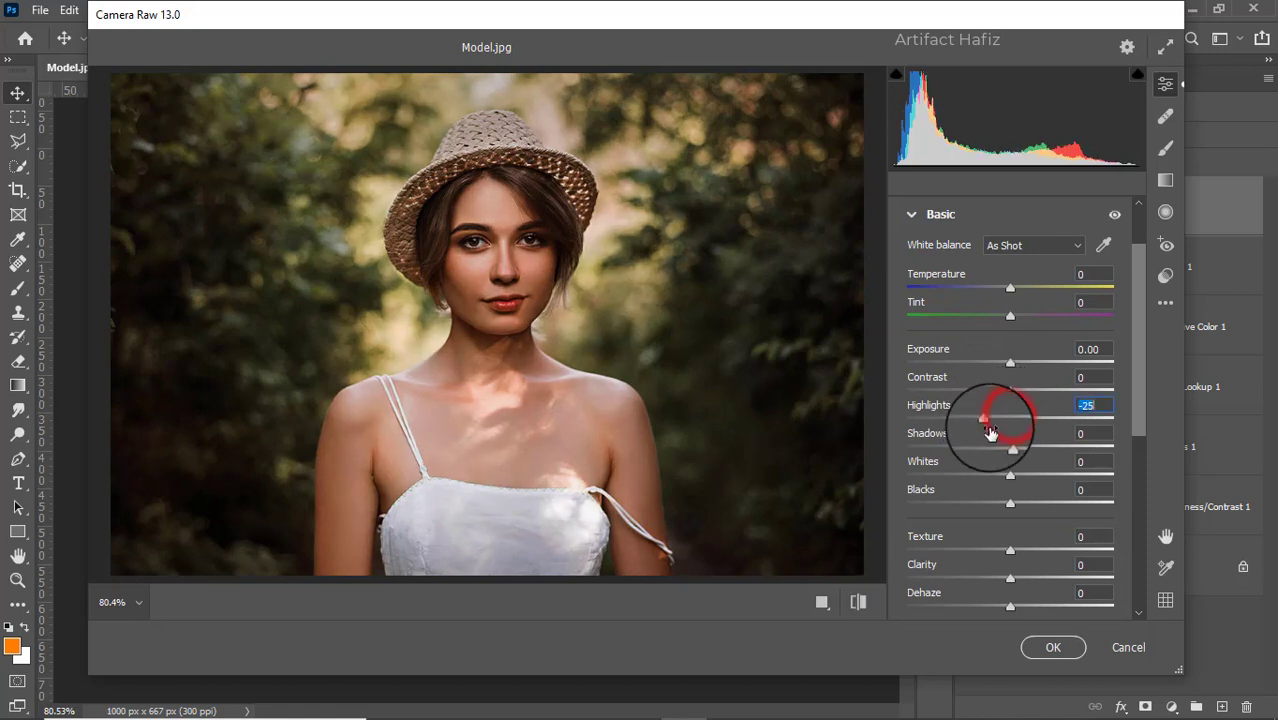
pyautogui.moveTo(1010, 478); pyautogui.dragTo(1031, 452)
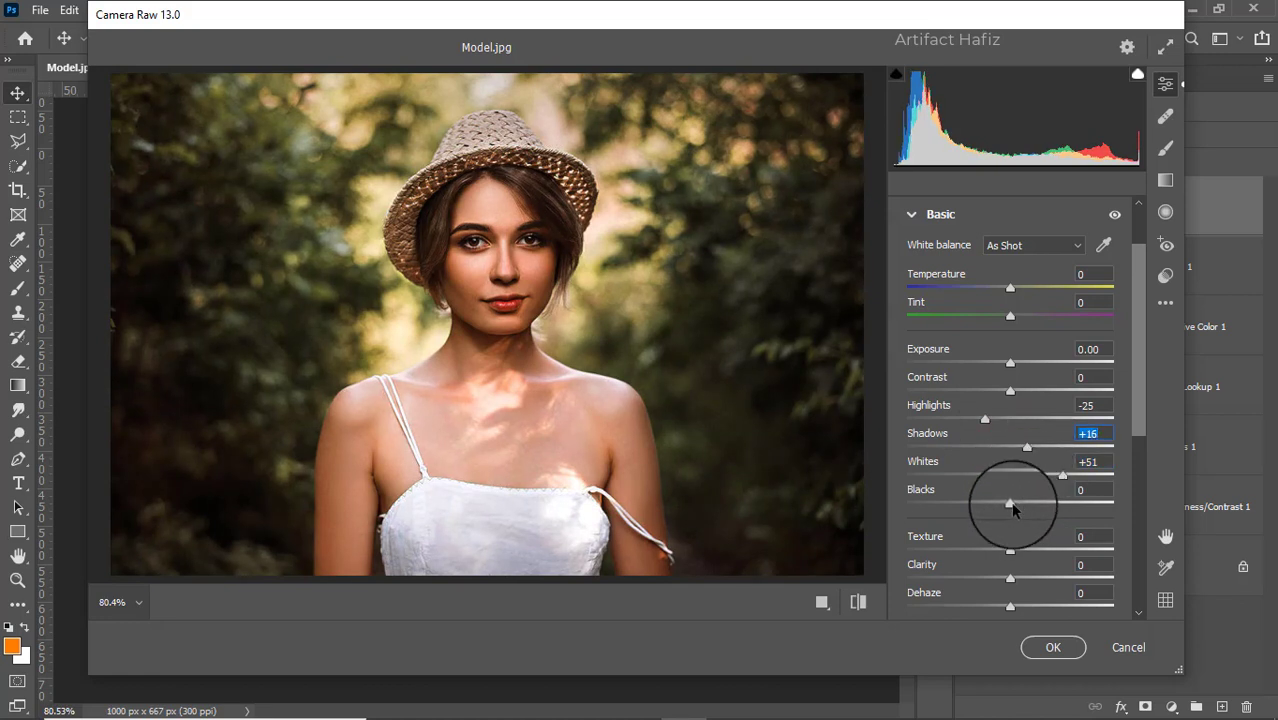
pyautogui.moveTo(1013, 508)
pyautogui.mouseDown()
pyautogui.moveTo(1040, 505)
pyautogui.moveTo(972, 503)
pyautogui.moveTo(1015, 508)
pyautogui.mouseUp()
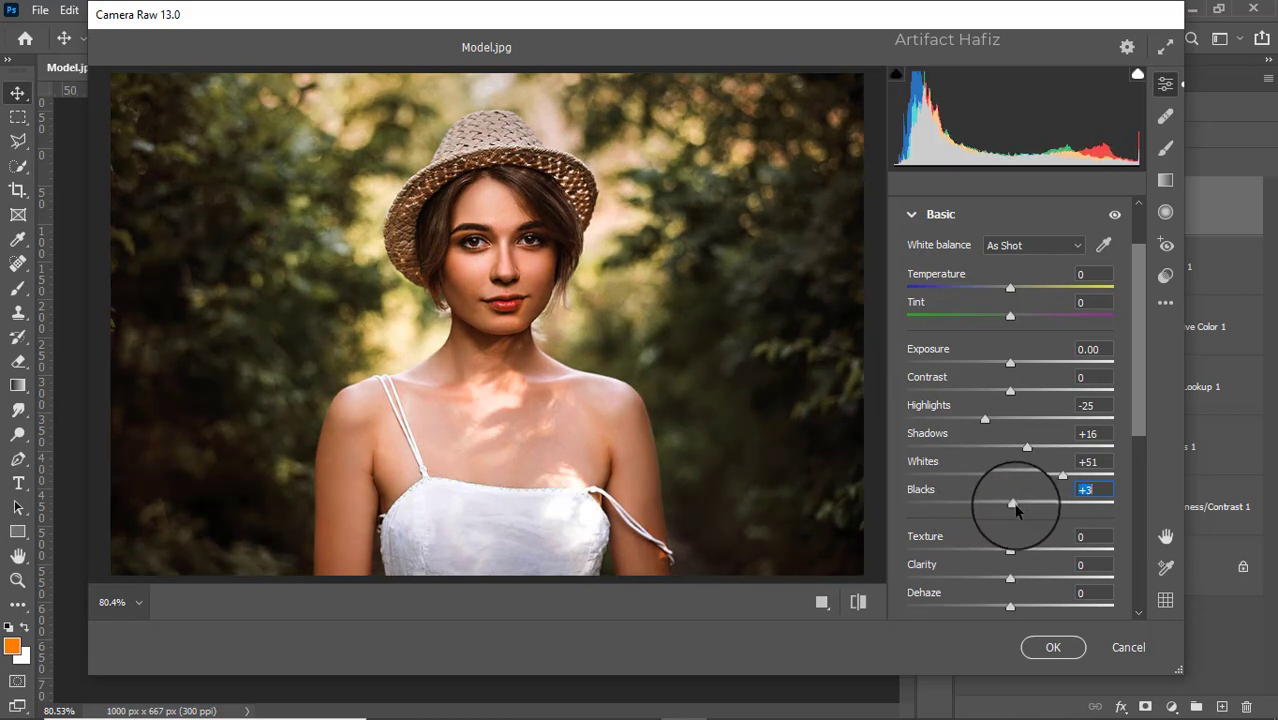
# Set Texture to -5, Clarity to +5 and Dehaze to +5 in the Basic adjustments
pyautogui.scroll(-2, 1013, 495)
pyautogui.moveTo(1004, 456); pyautogui.dragTo(1020, 517)
# Lift the blue channel curve's black point to output 8 and add a curve point at input 61, output 62
pyautogui.scroll(-3, 1004, 455)
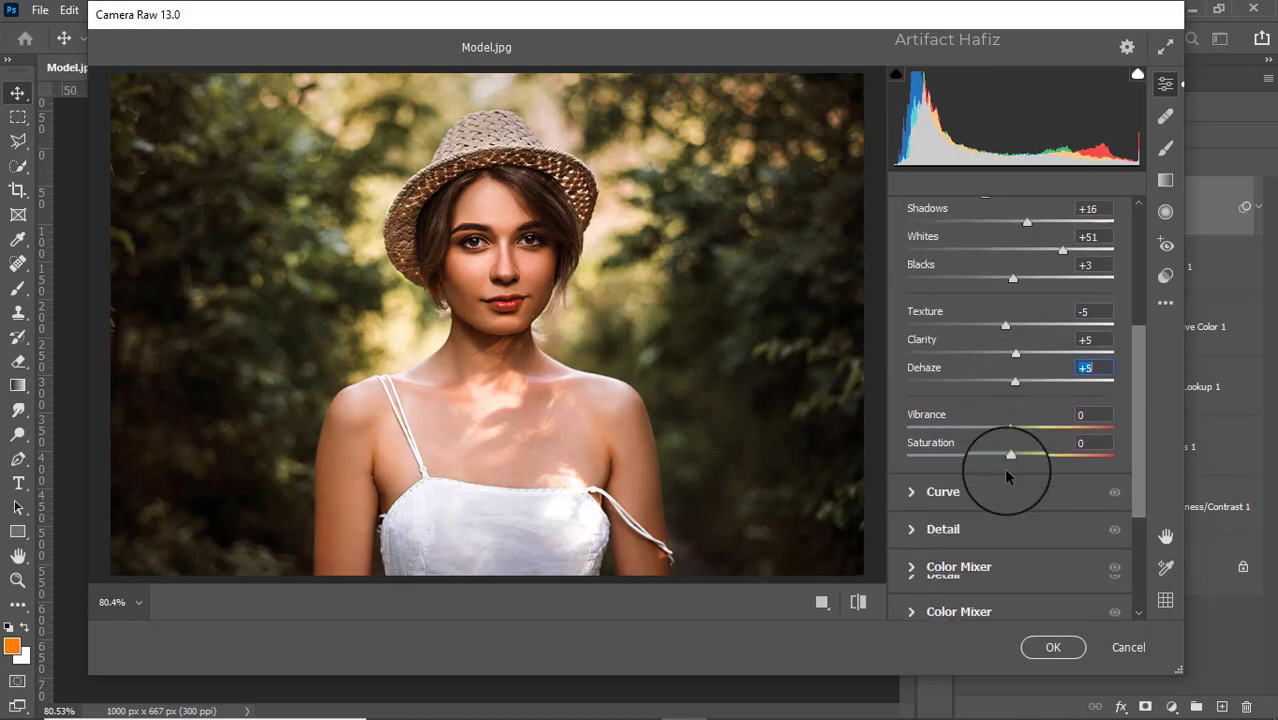
pyautogui.click(940, 492)
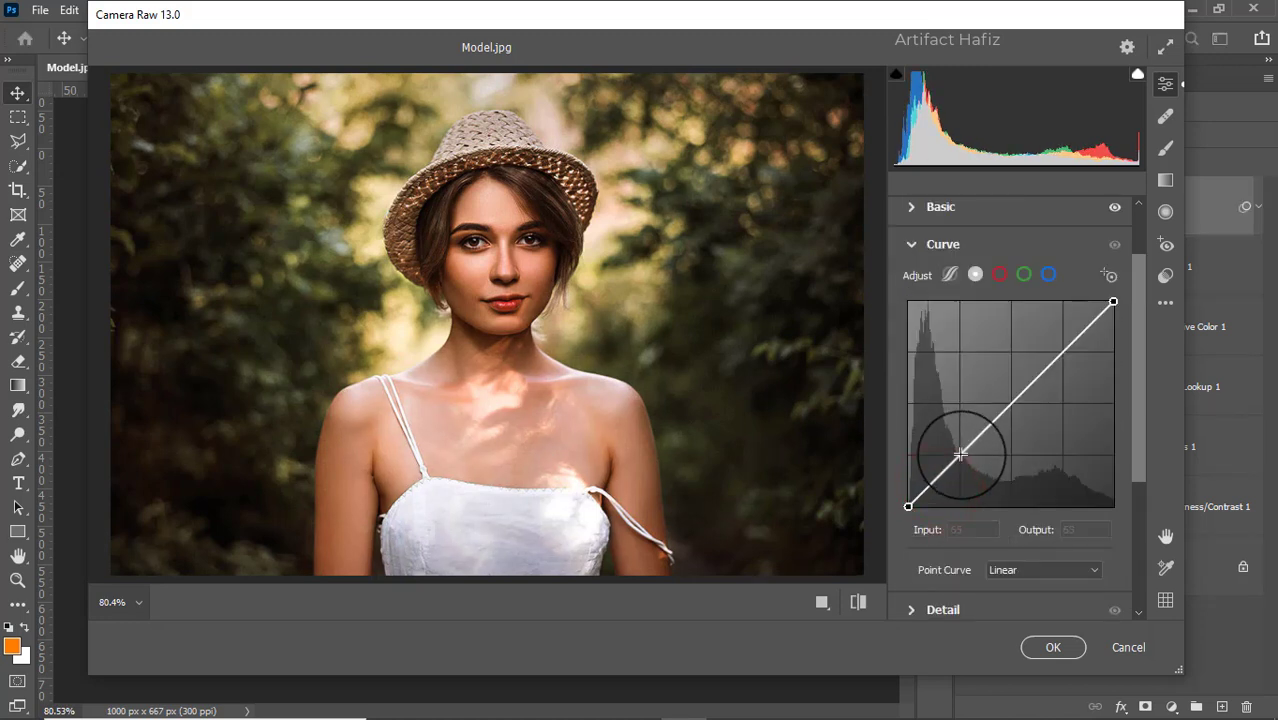
pyautogui.click(1048, 274)
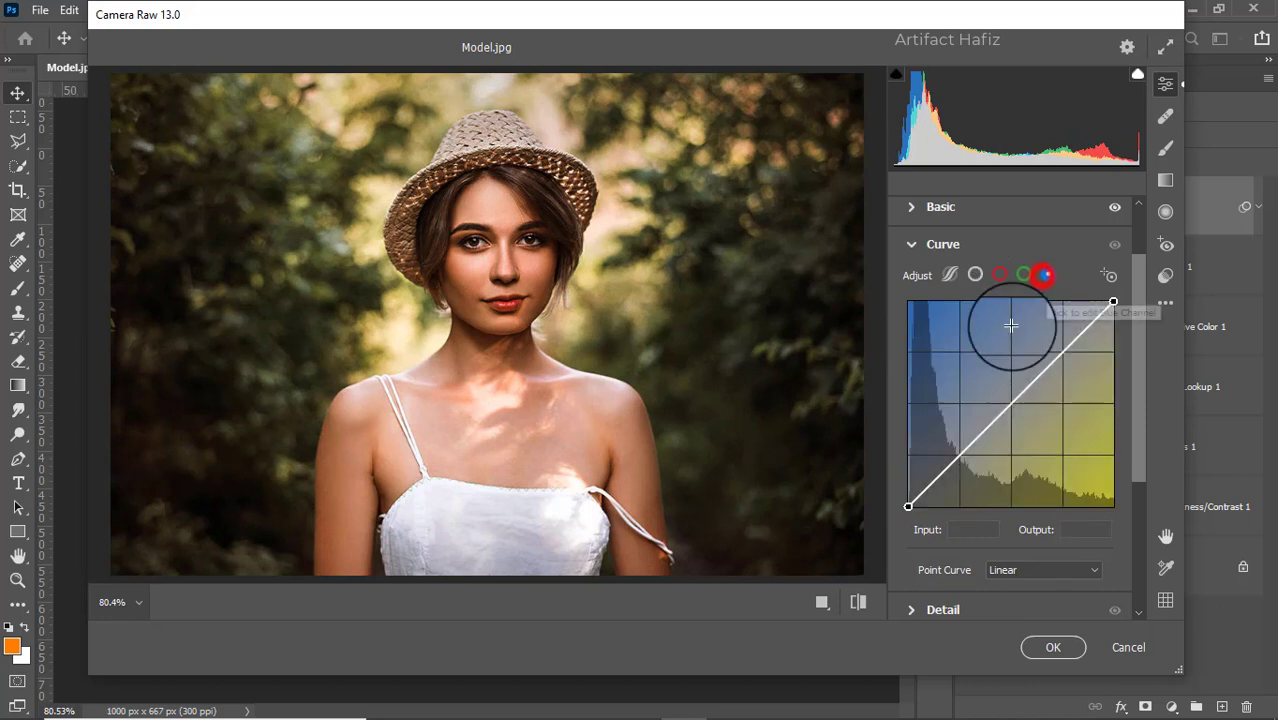
pyautogui.moveTo(908, 507); pyautogui.dragTo(909, 500)
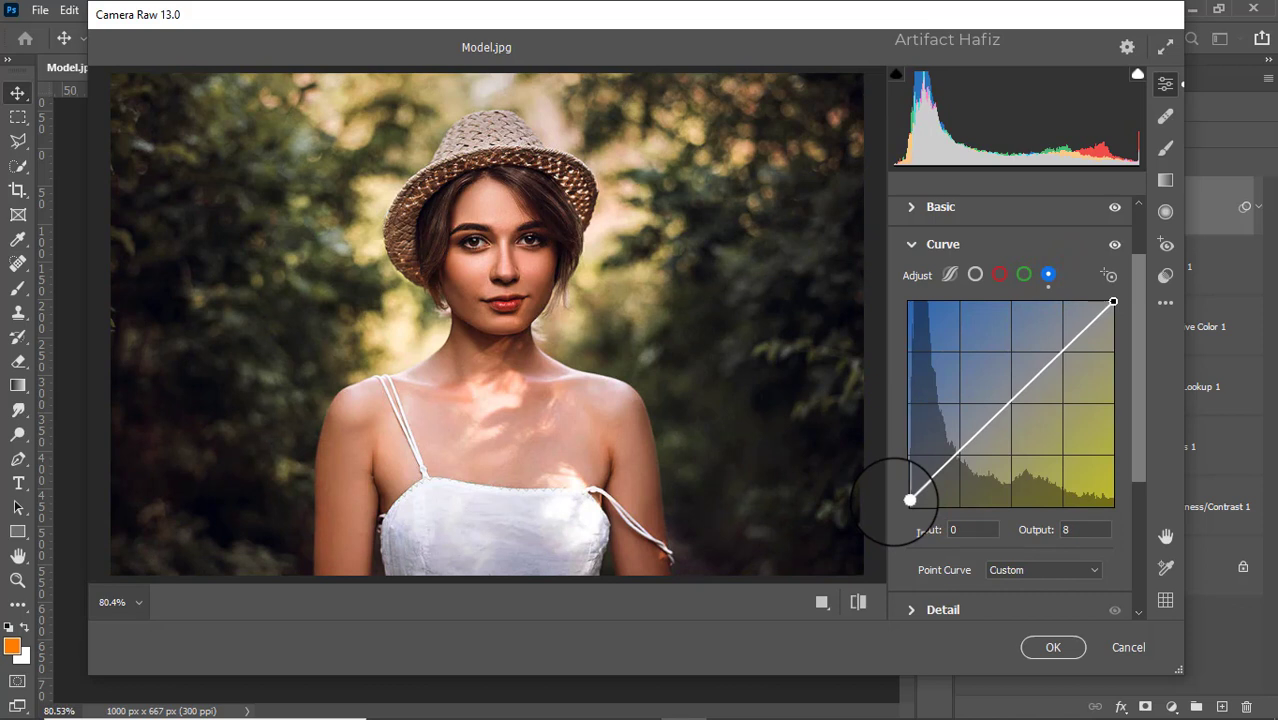
pyautogui.moveTo(947, 455); pyautogui.dragTo(957, 457)
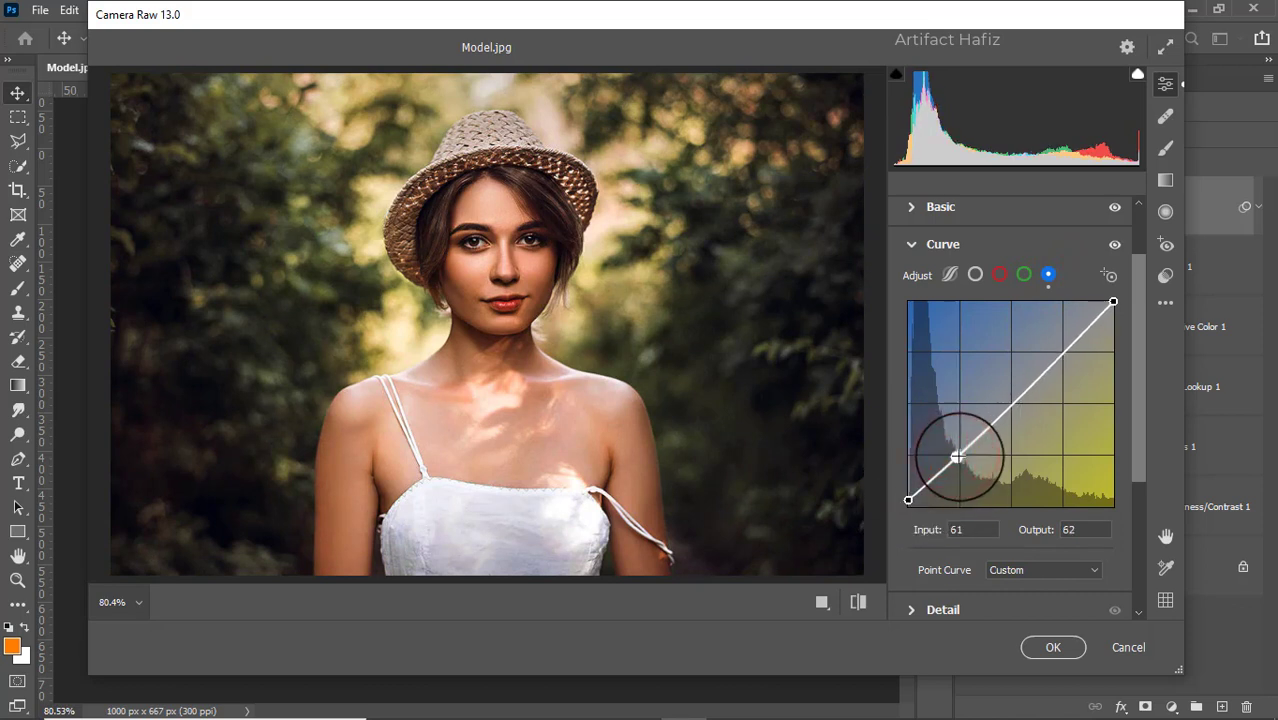
# Raise the blue curve's black point to output 11 and set Sharpening to 9, Noise Reduction to 20 and Color Noise Reduction to 10
pyautogui.moveTo(907, 497); pyautogui.dragTo(908, 498)
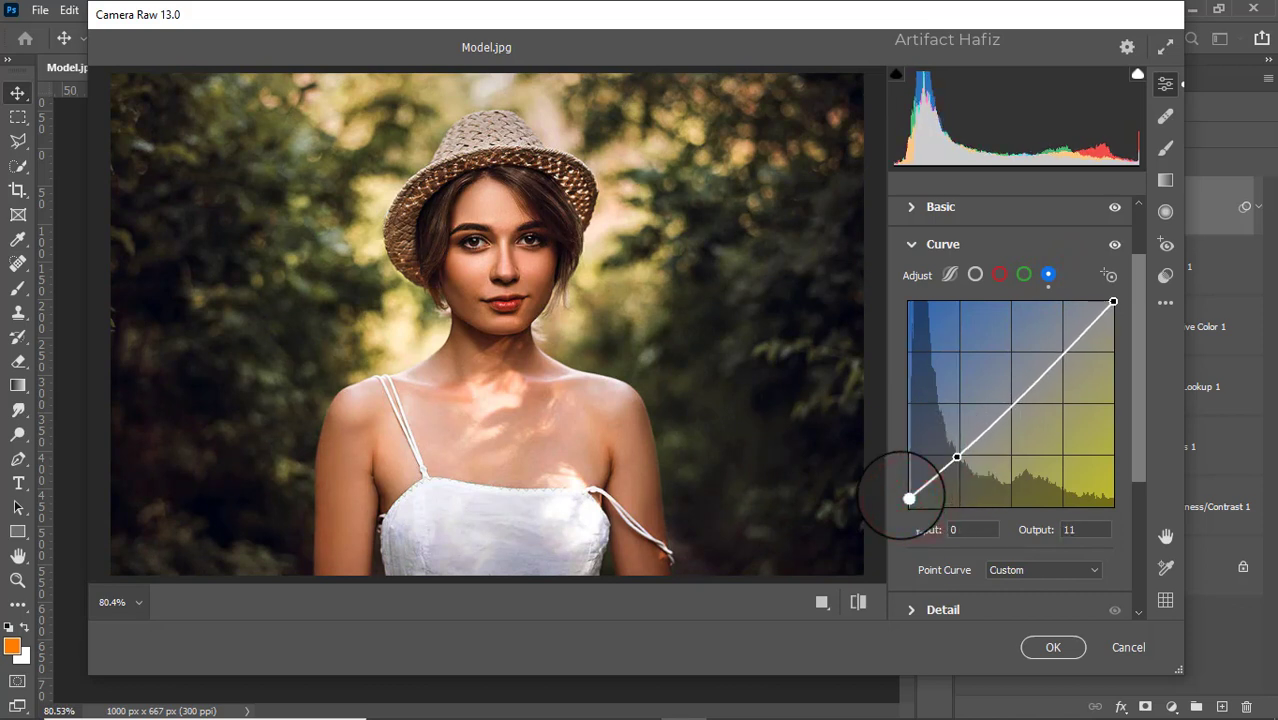
pyautogui.scroll(-3, 987, 440)
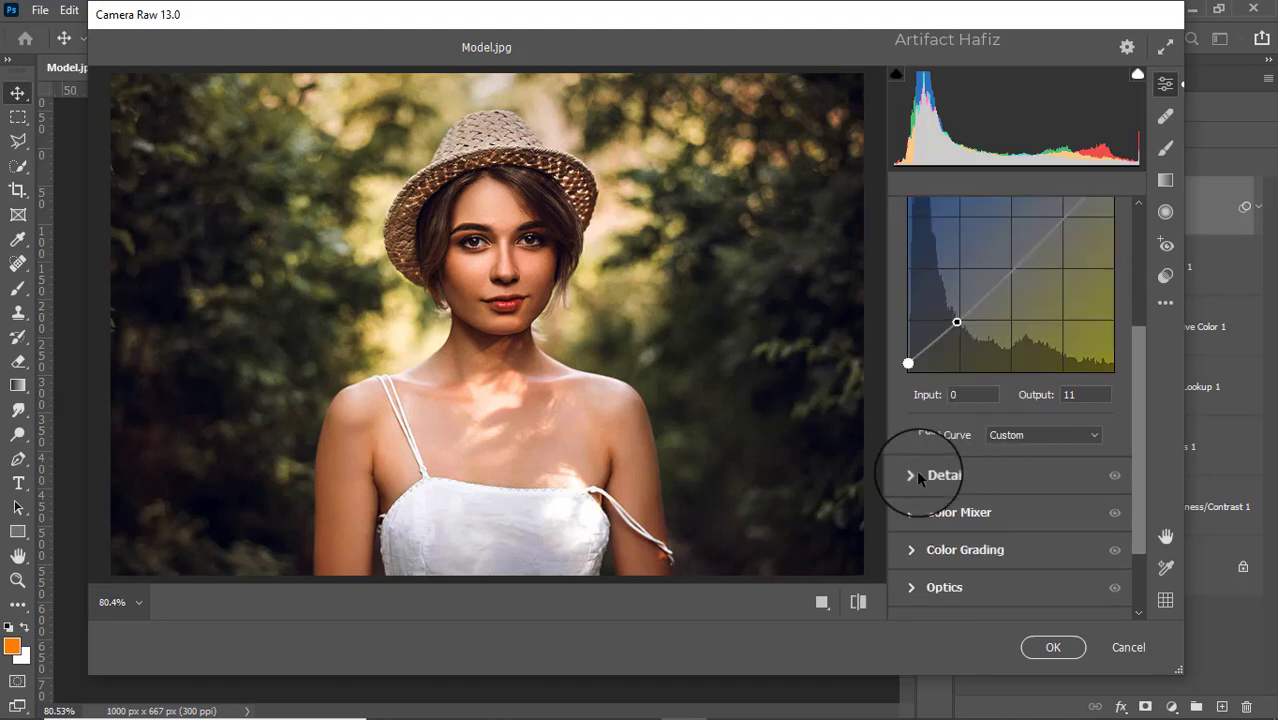
pyautogui.click(916, 475)
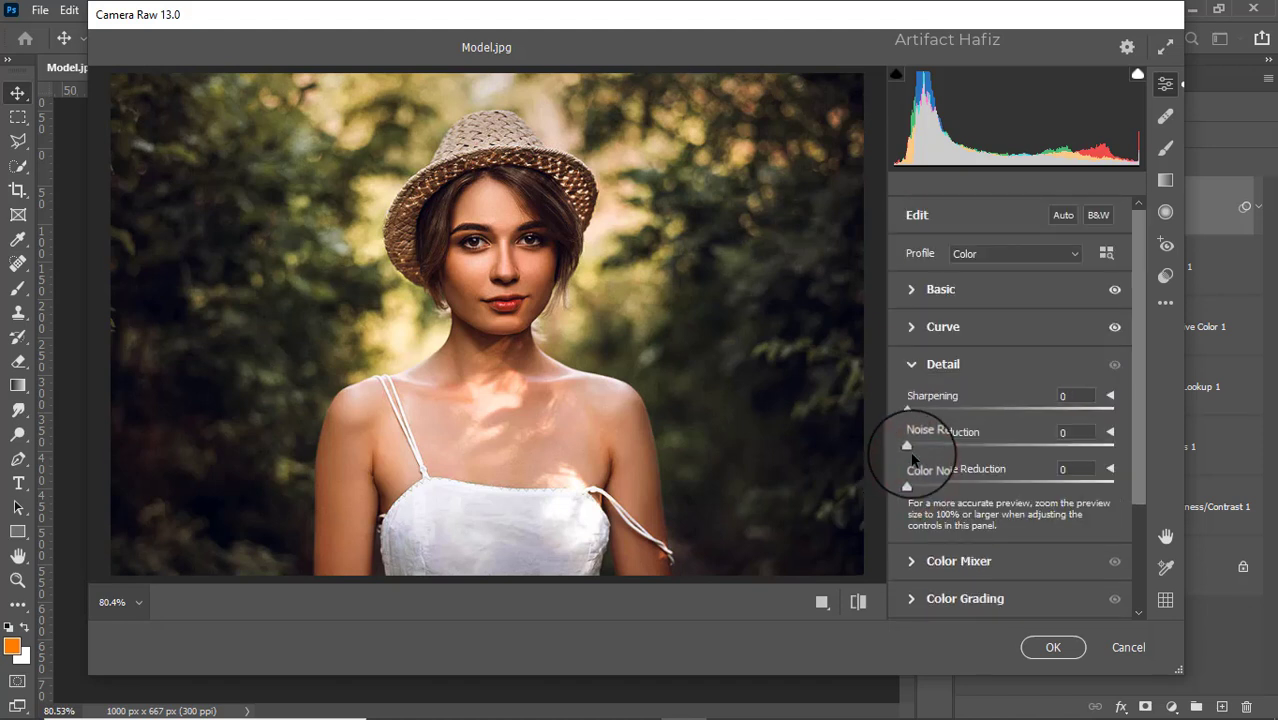
pyautogui.moveTo(907, 446); pyautogui.dragTo(949, 452)
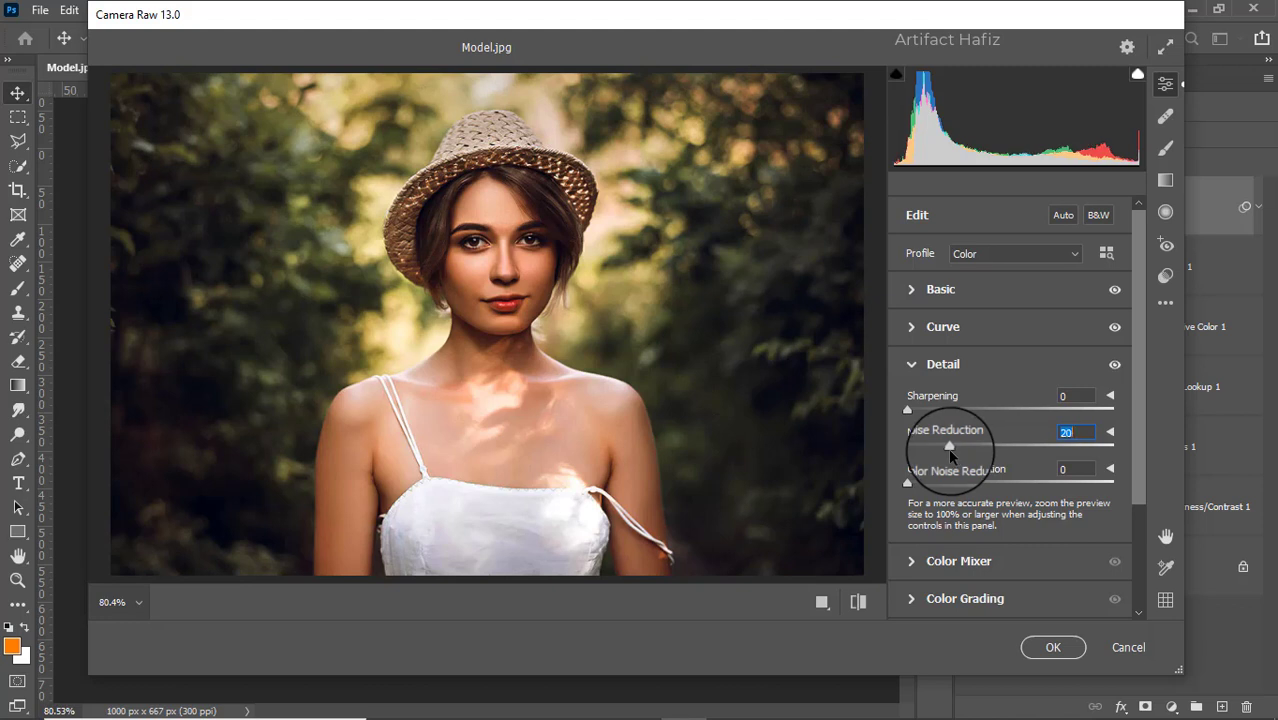
pyautogui.click(908, 409)
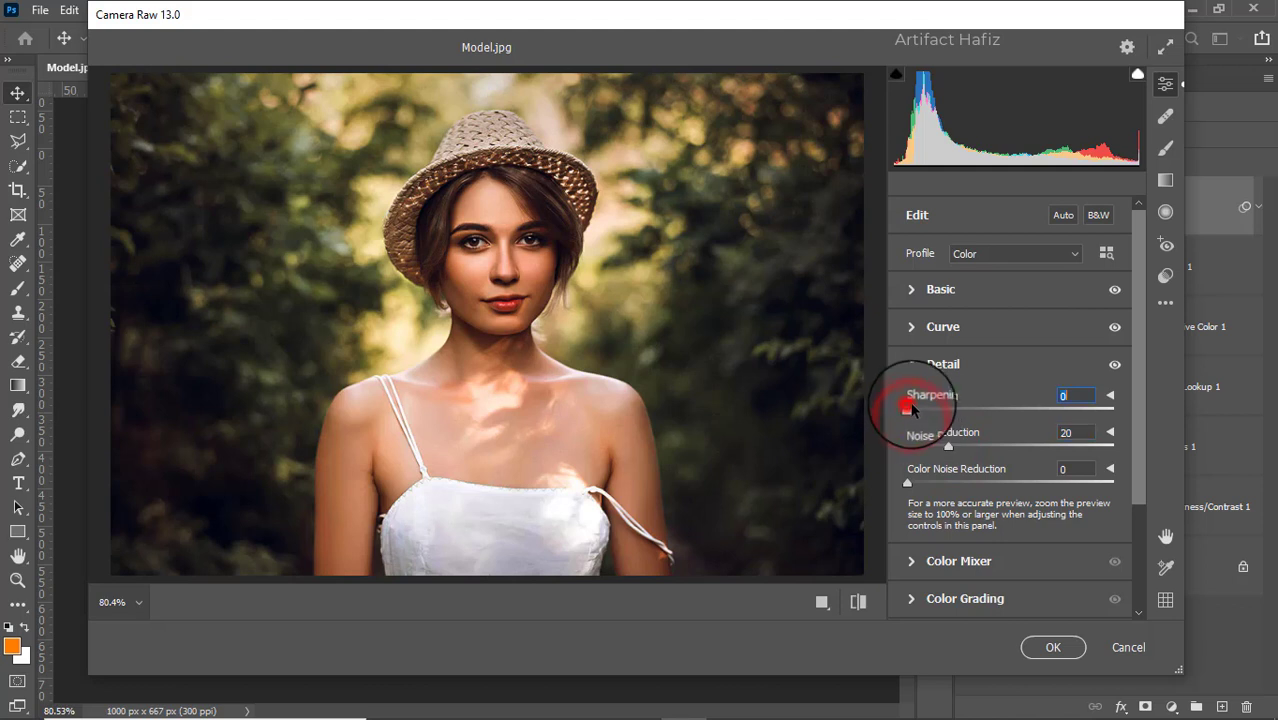
pyautogui.moveTo(911, 409); pyautogui.dragTo(919, 409)
pyautogui.moveTo(908, 483); pyautogui.dragTo(928, 484)
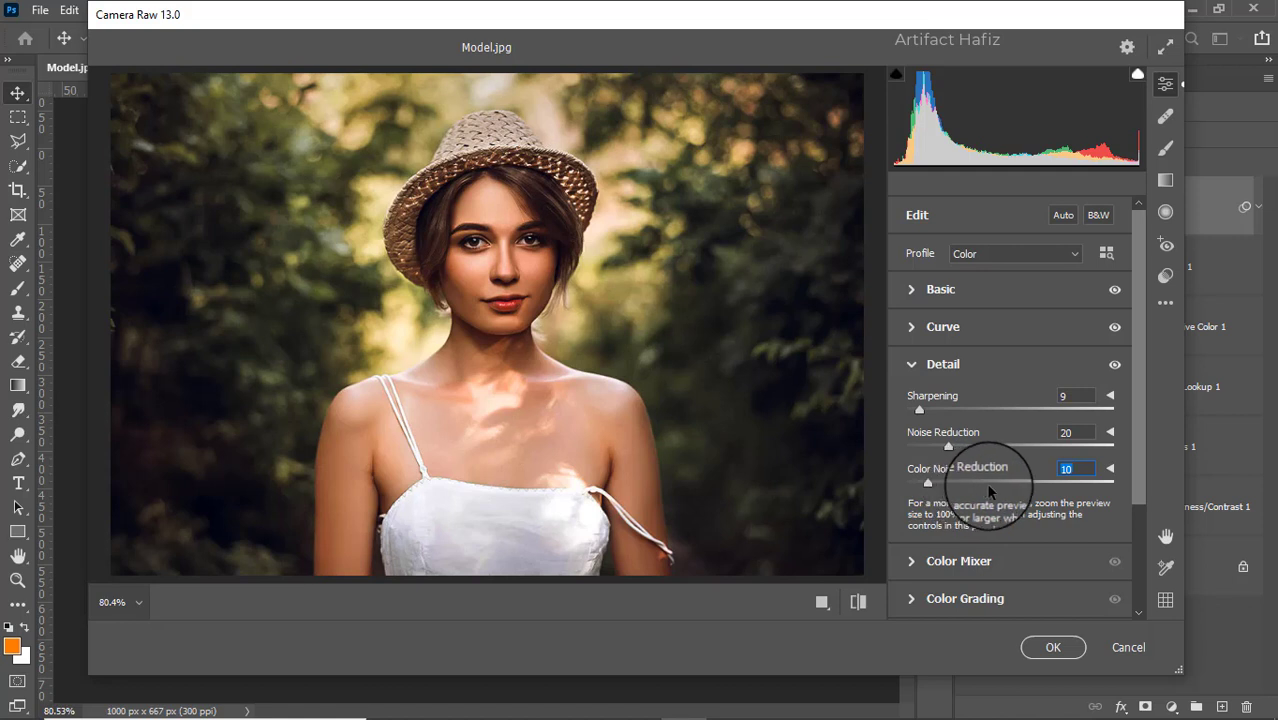
# Set the Color Mixer saturation to Reds +4, Oranges -13, Yellows -23, Greens -51, Aquas +11 and Blues +11
pyautogui.scroll(-1, 992, 491)
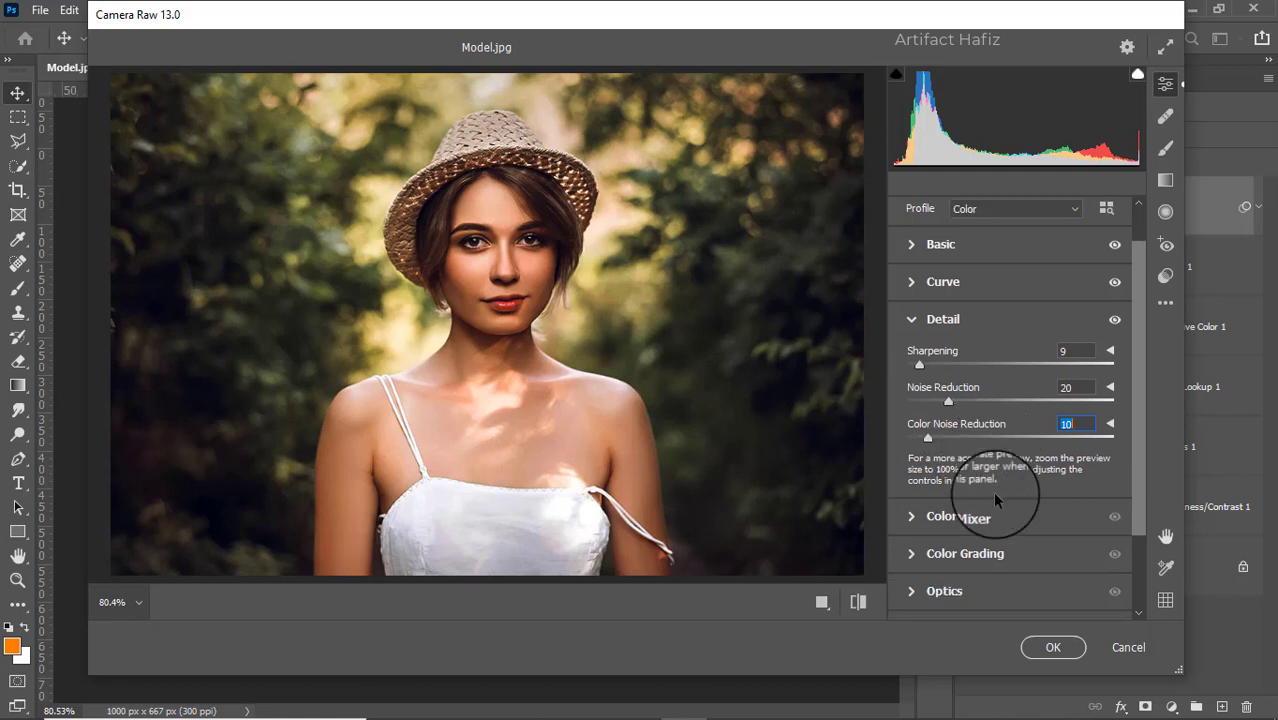
pyautogui.click(960, 518)
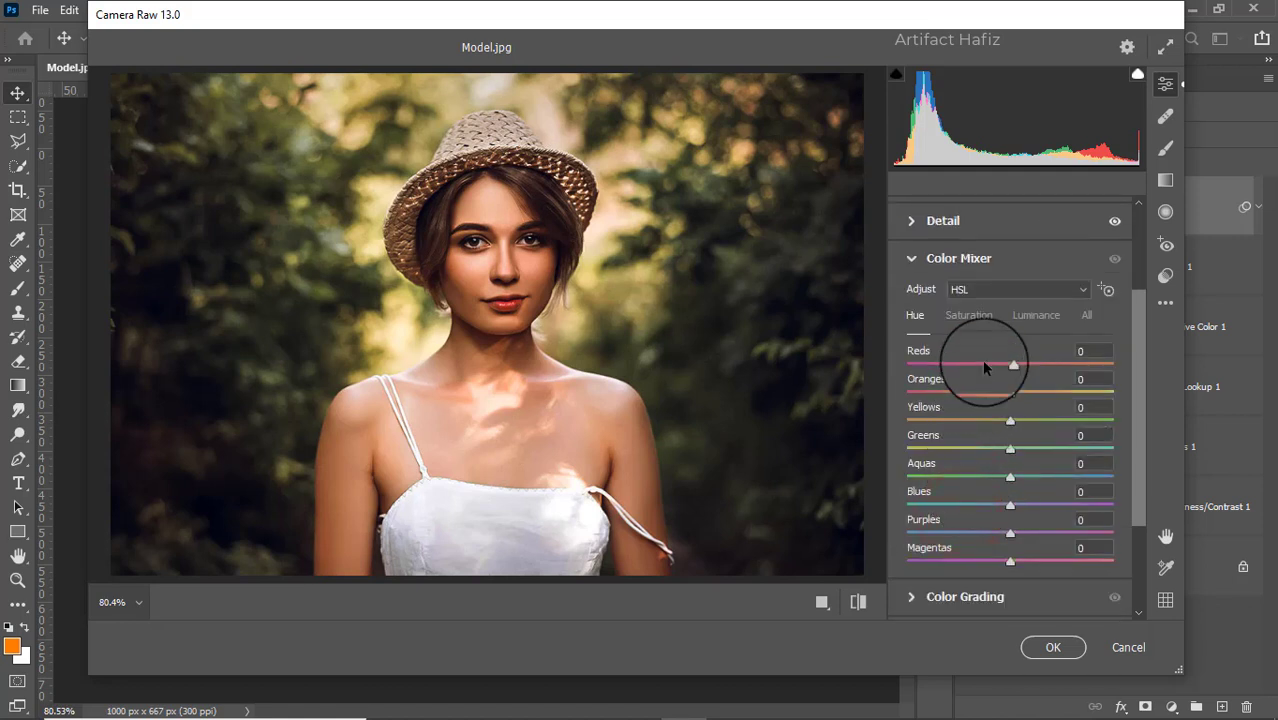
pyautogui.click(978, 316)
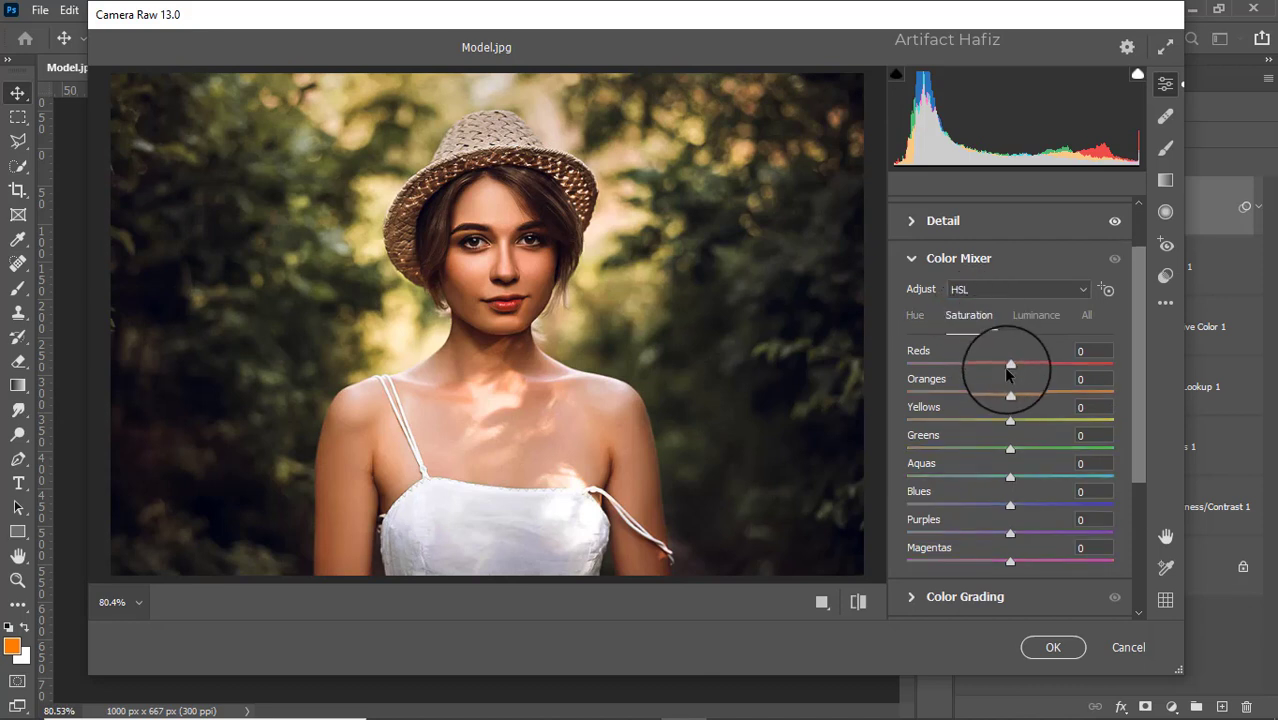
pyautogui.moveTo(1005, 363); pyautogui.dragTo(932, 447)
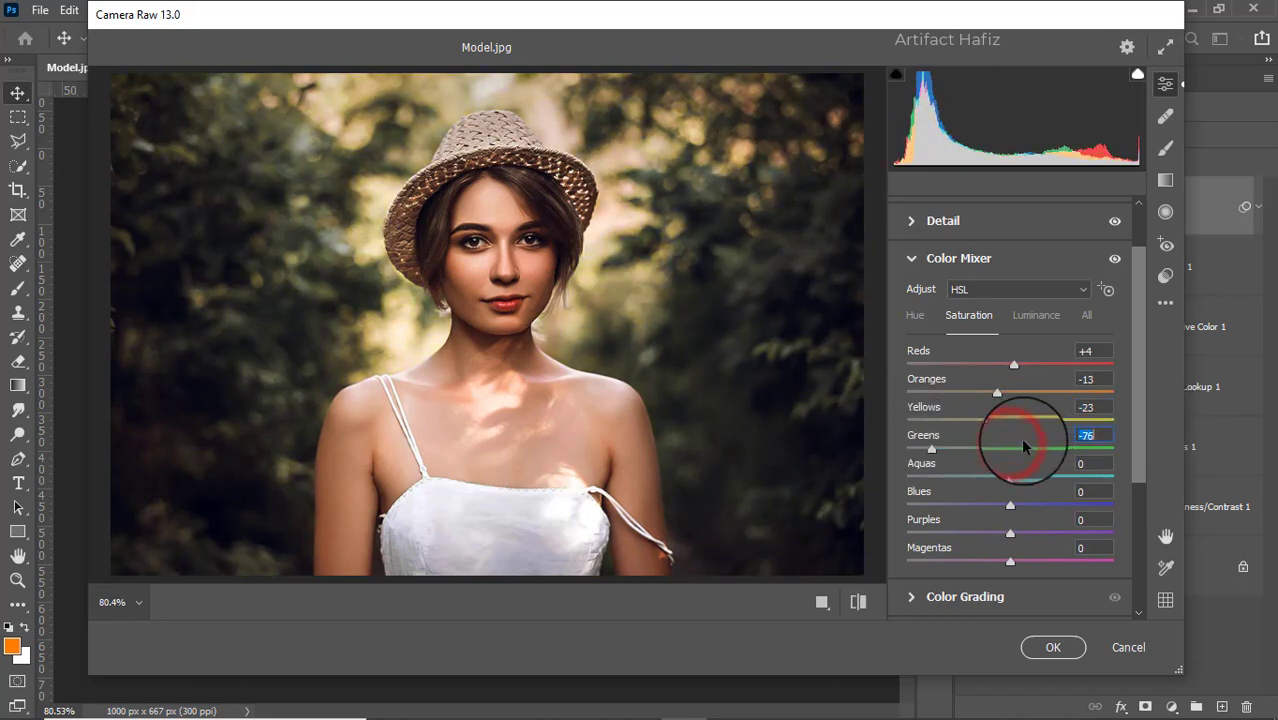
pyautogui.moveTo(1010, 476); pyautogui.dragTo(1022, 508)
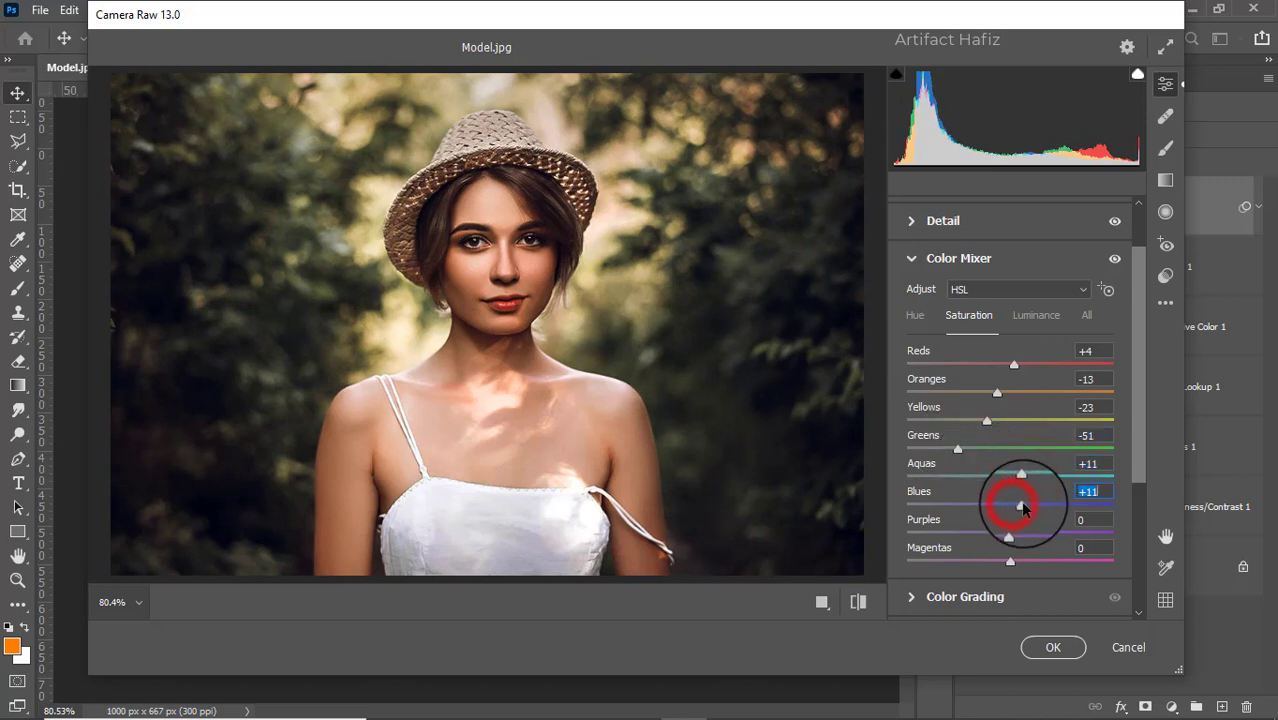
# Set the Color Mixer luminance to Reds +13, Oranges +5, Aquas -12 and Blues -19
pyautogui.click(1028, 316)
pyautogui.moveTo(1010, 393); pyautogui.dragTo(1019, 410)
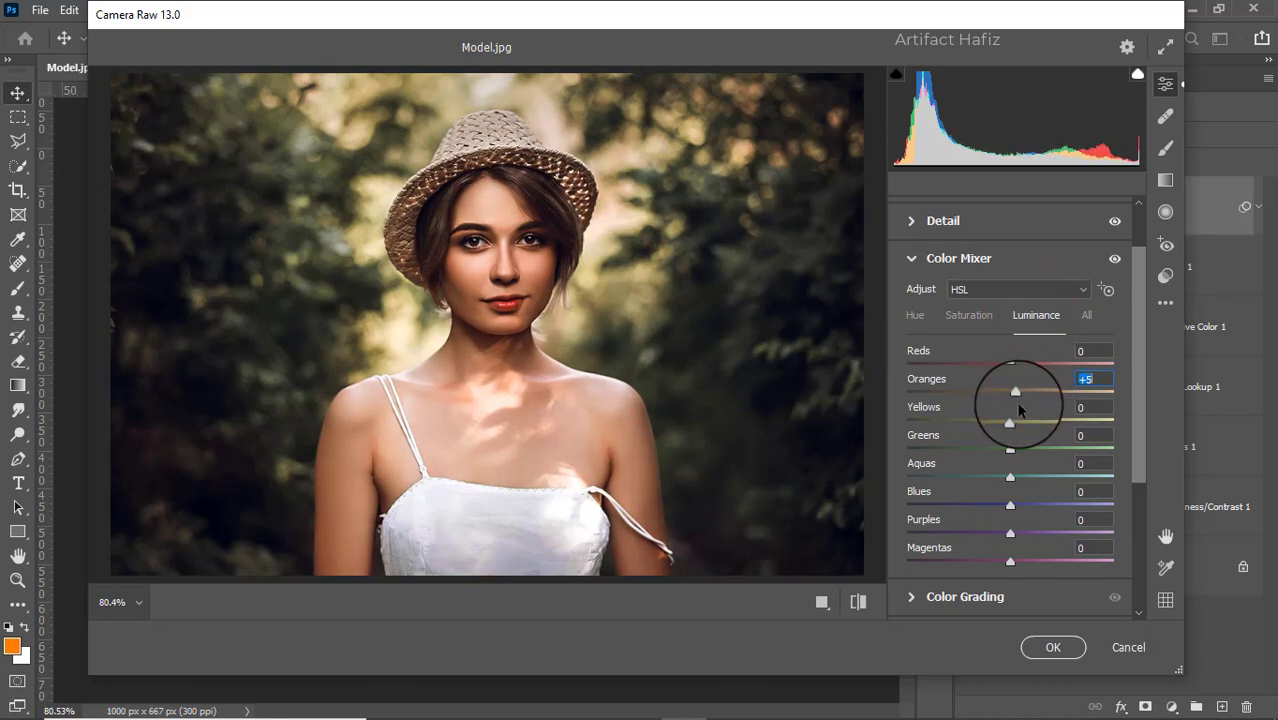
pyautogui.moveTo(1010, 363)
pyautogui.mouseDown()
pyautogui.moveTo(997, 363)
pyautogui.moveTo(1024, 379)
pyautogui.mouseUp()
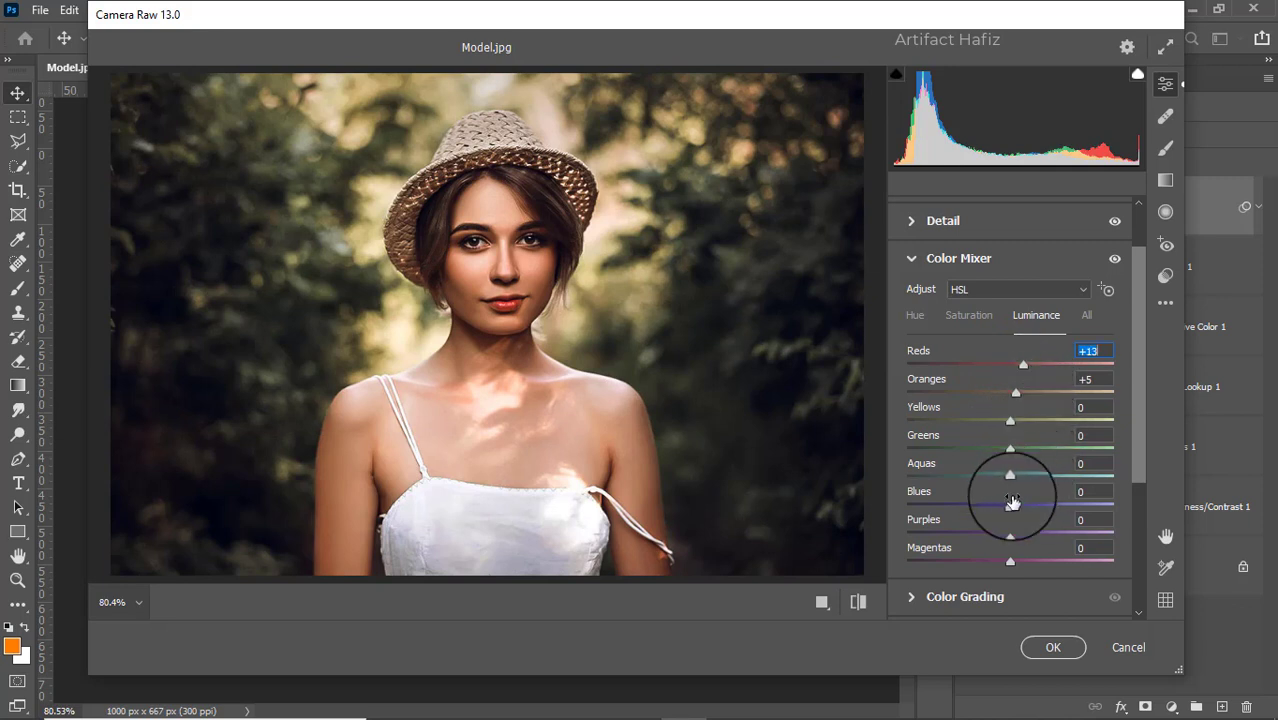
pyautogui.moveTo(1010, 476); pyautogui.dragTo(990, 500)
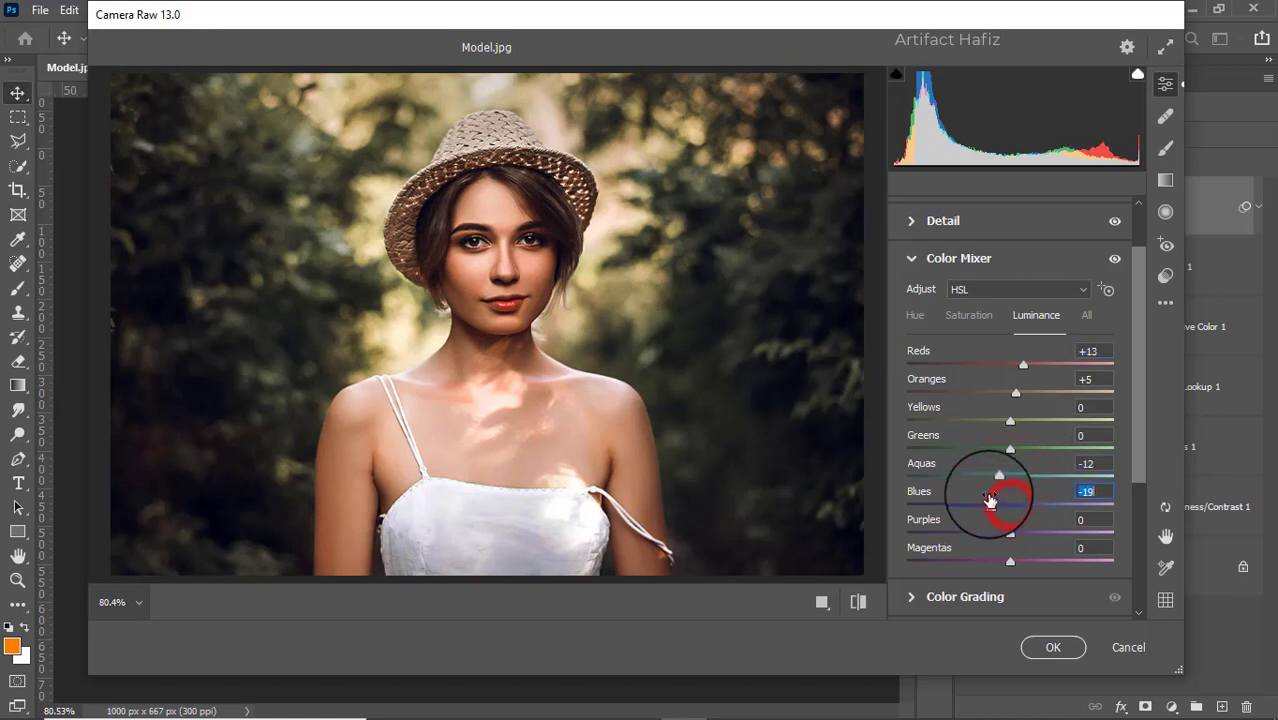
# Shift the Color Mixer hue of Aquas to -58 and Blues to -89
pyautogui.click(916, 318)
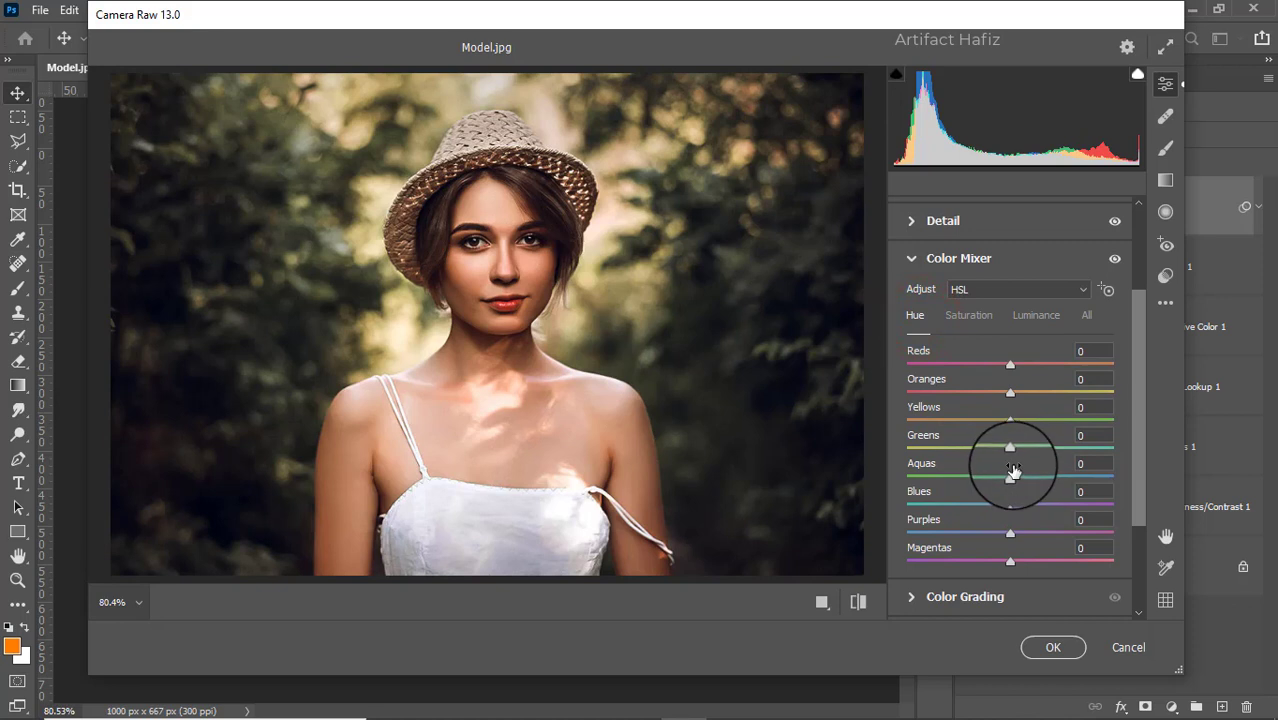
pyautogui.moveTo(1012, 472); pyautogui.dragTo(950, 474)
pyautogui.moveTo(1011, 503); pyautogui.dragTo(920, 506)
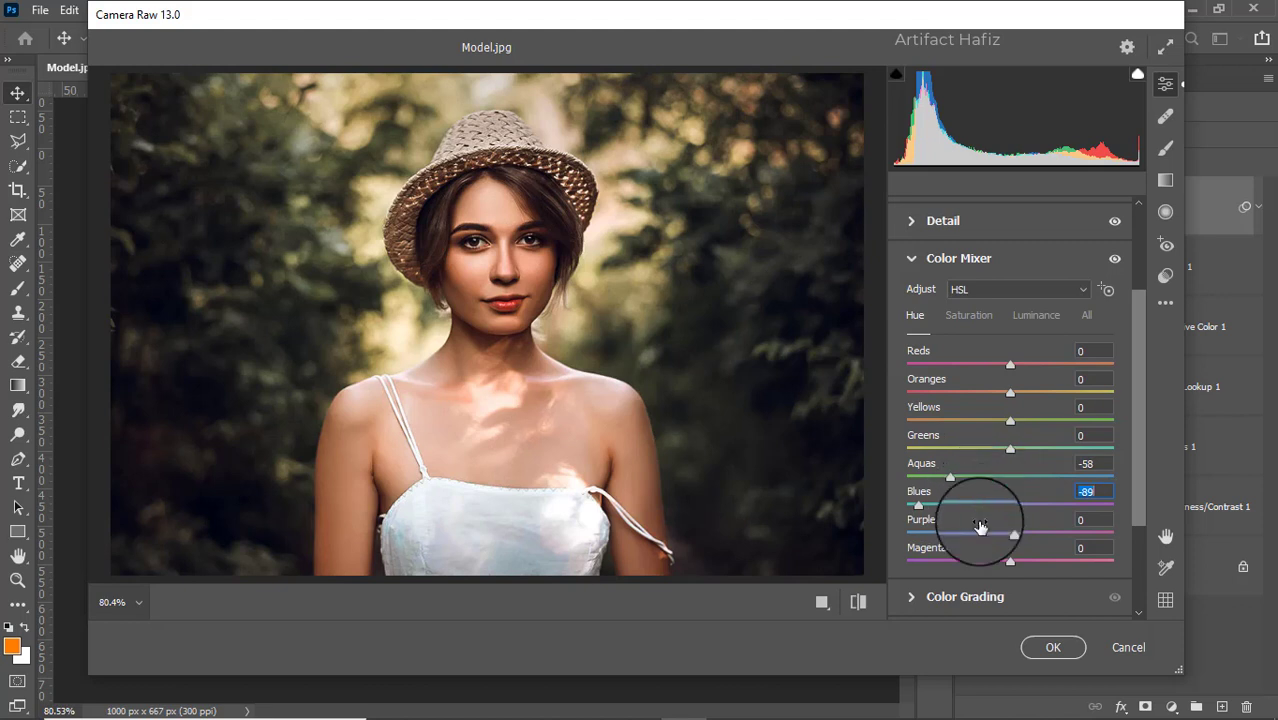
# Color grade the shadows to hue 216, saturation 15 and the highlights to hue 134, saturation 13
pyautogui.scroll(-3, 979, 525)
pyautogui.click(943, 505)
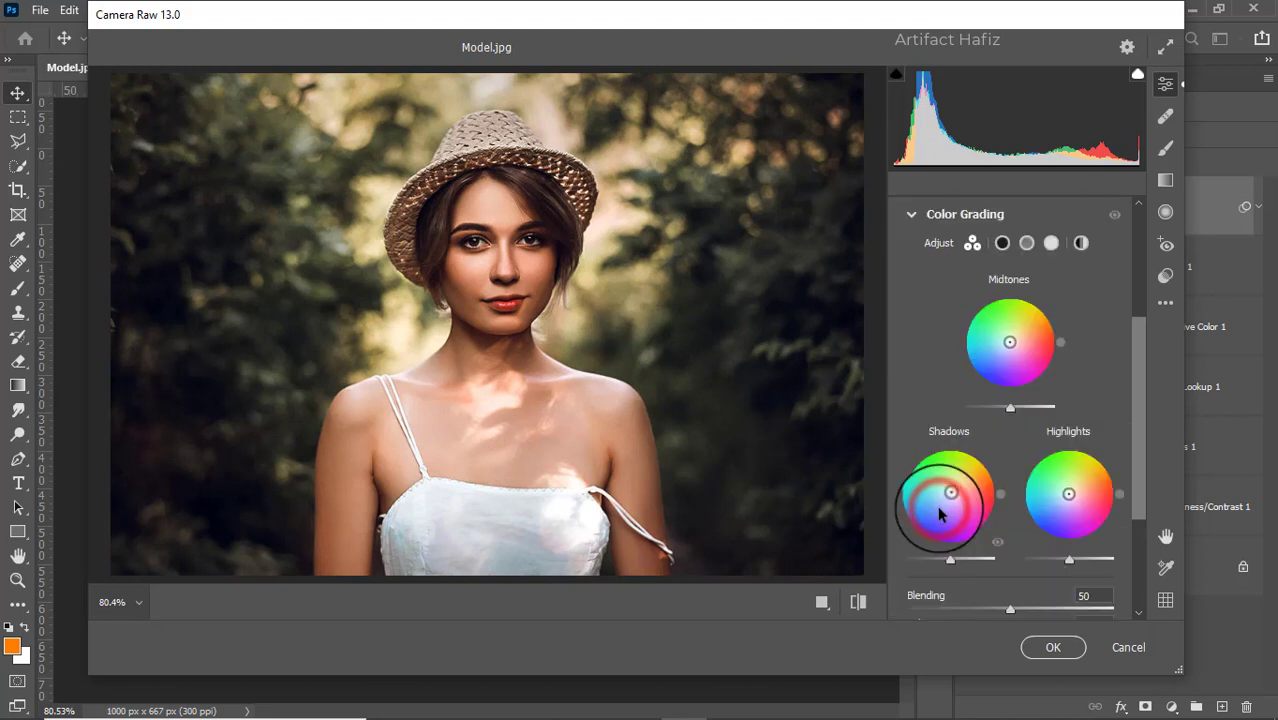
pyautogui.moveTo(948, 492); pyautogui.dragTo(899, 541)
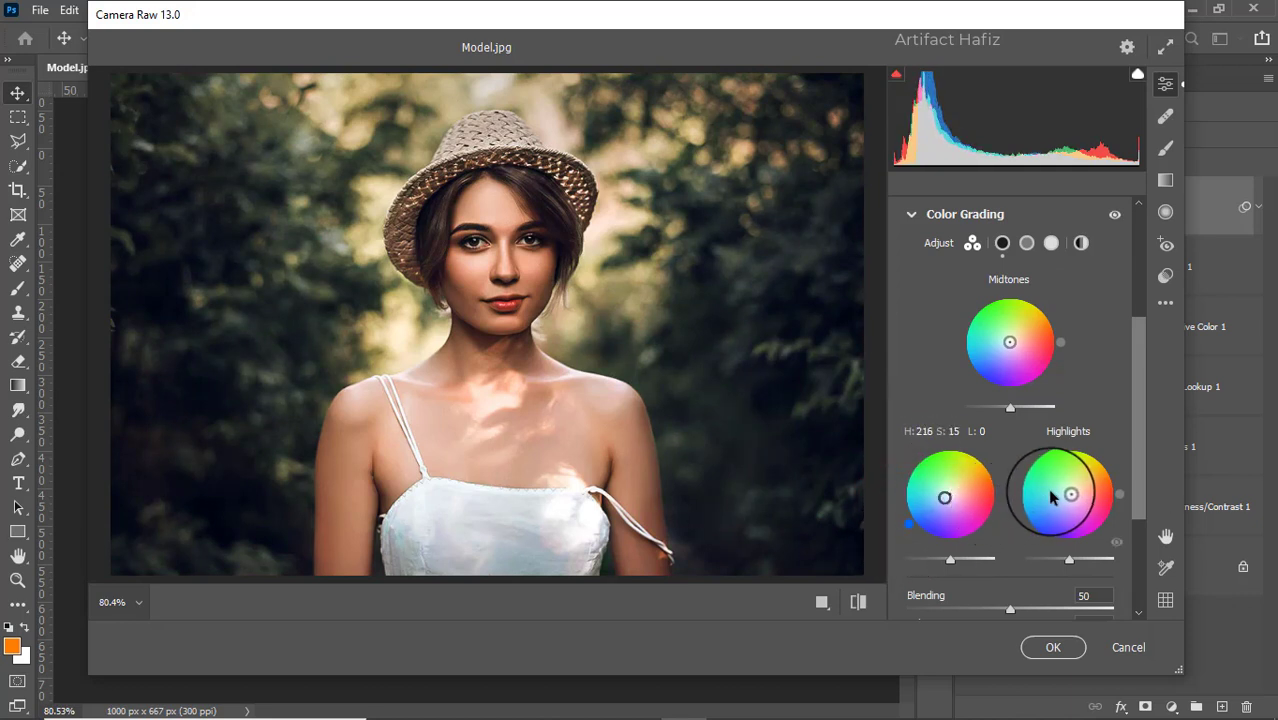
pyautogui.moveTo(1069, 494); pyautogui.dragTo(1026, 456)
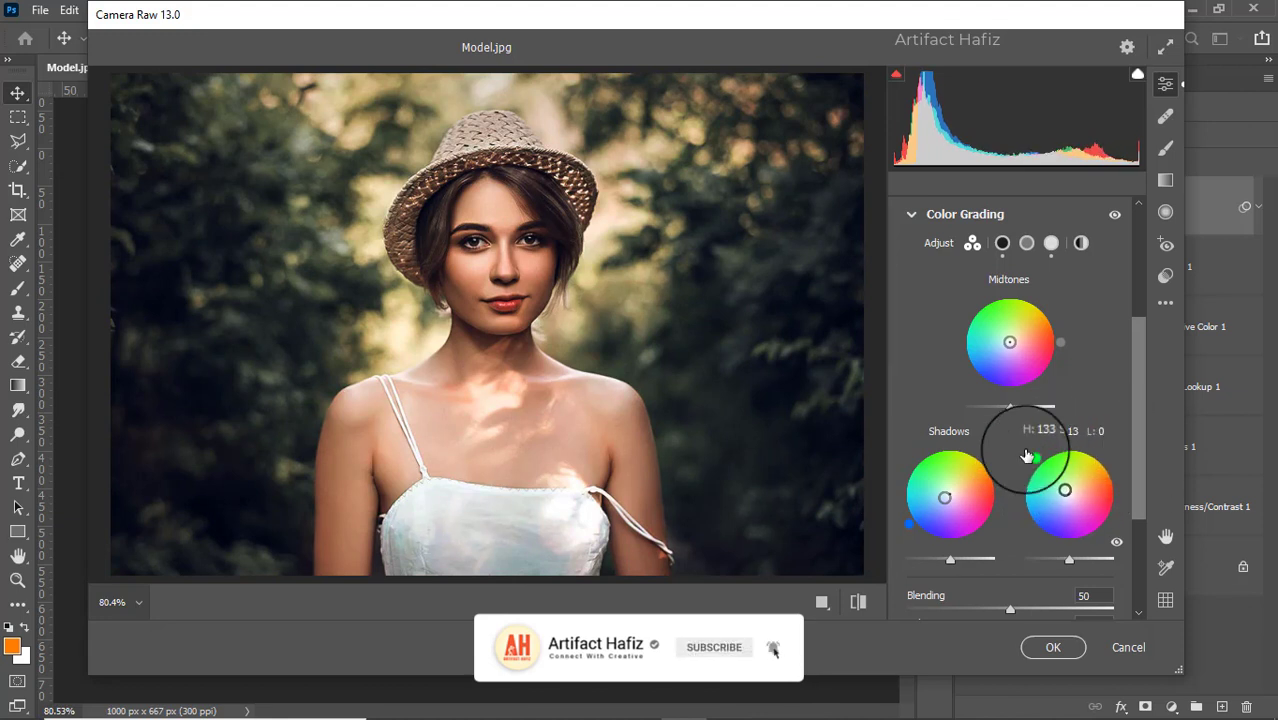
# Add an Effects vignette with an amount of -9 to darken the photo's edges
pyautogui.scroll(-4, 1058, 424)
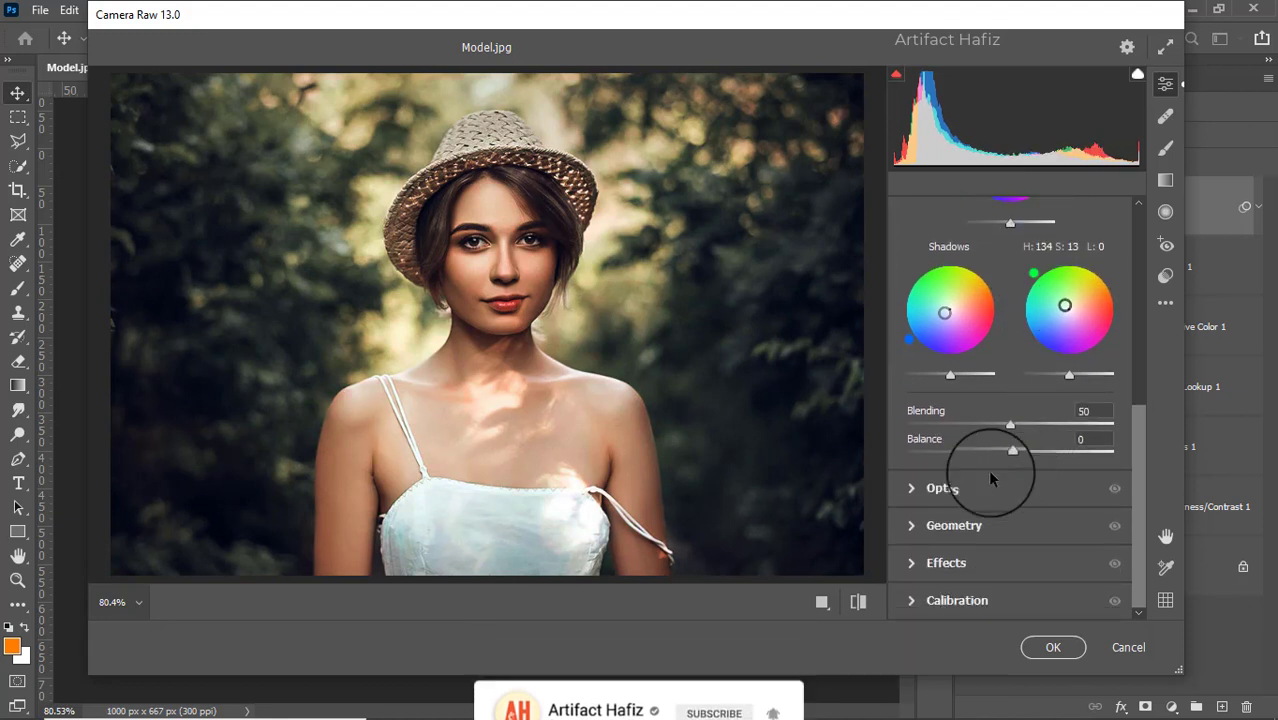
pyautogui.click(965, 488)
pyautogui.click(967, 488)
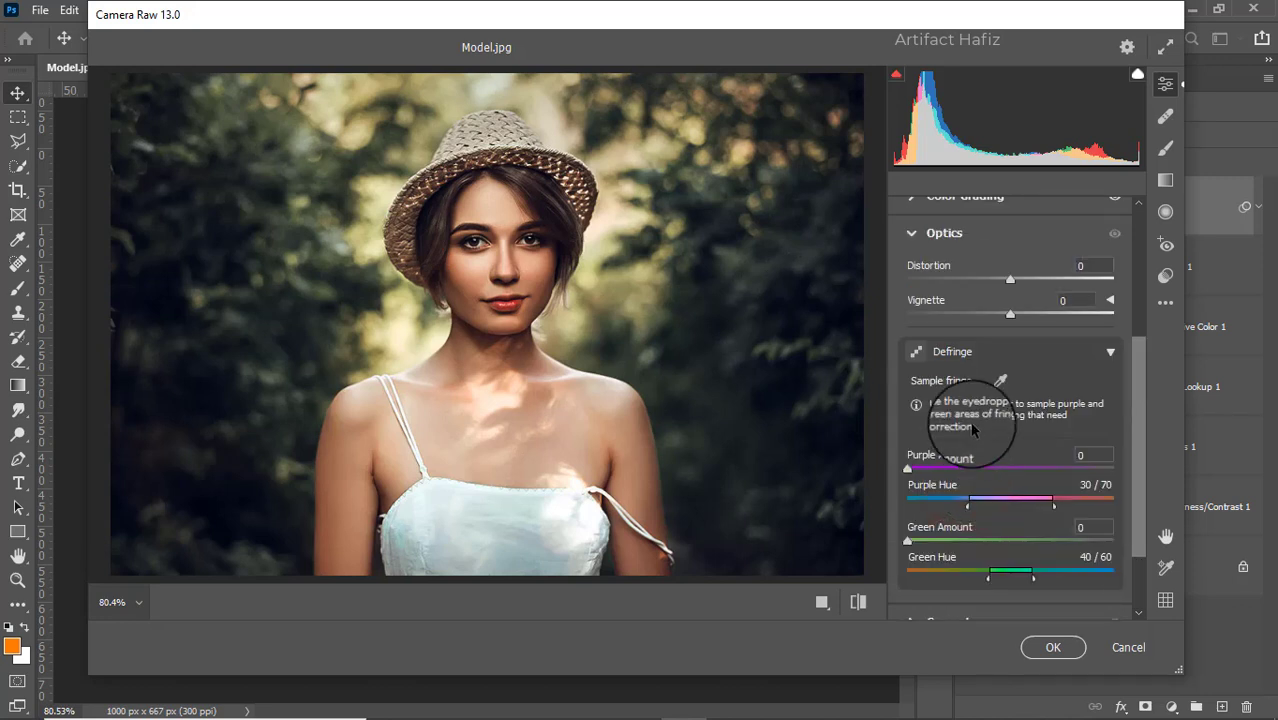
pyautogui.click(958, 561)
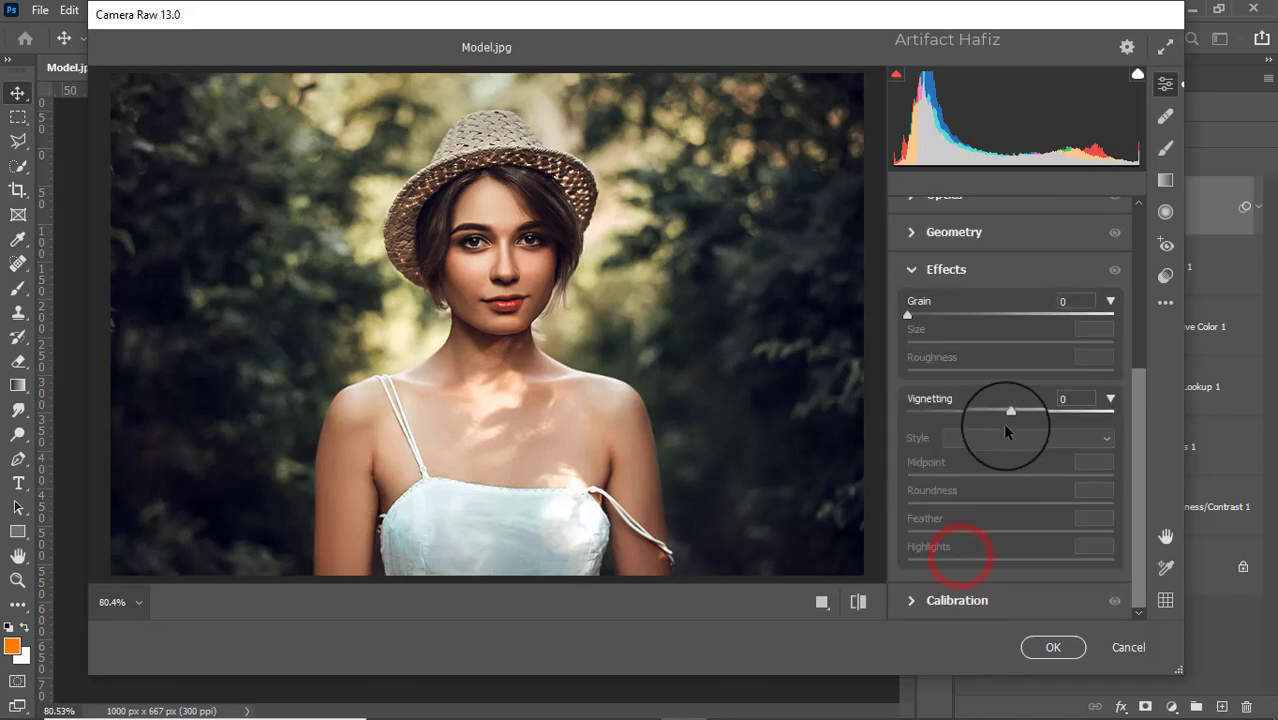
pyautogui.moveTo(1011, 413); pyautogui.dragTo(1001, 413)
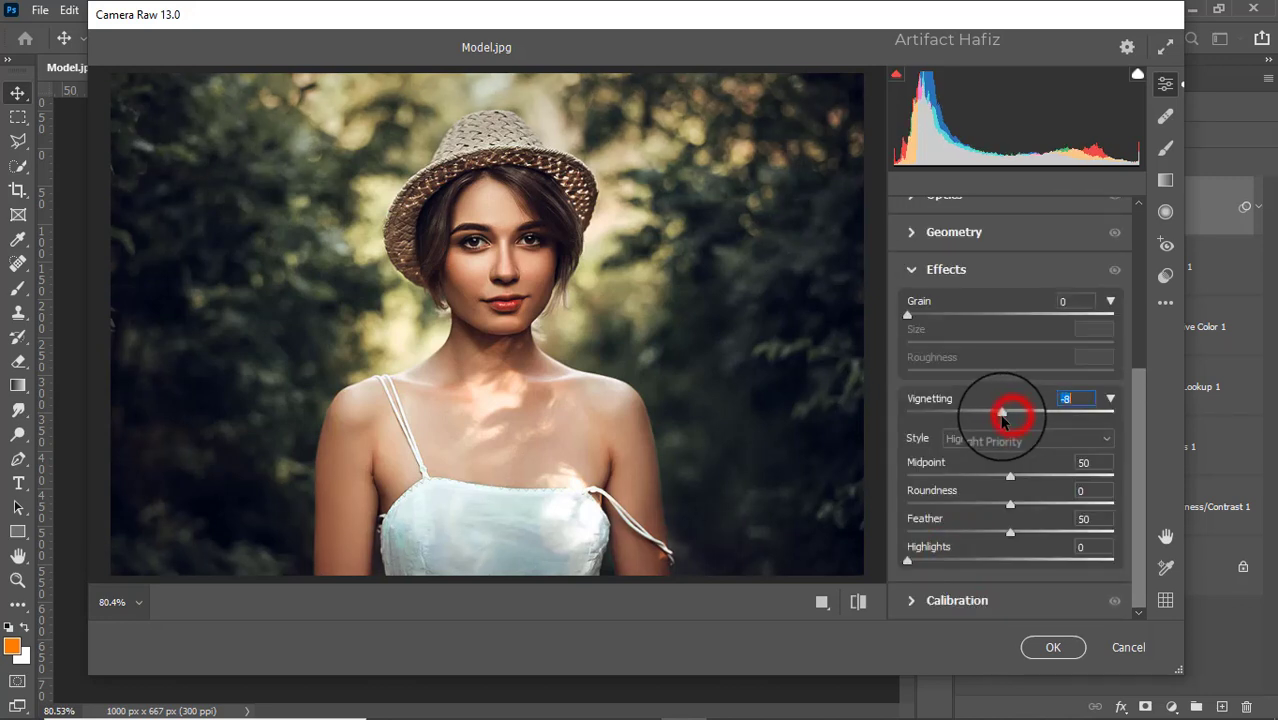
# Set the Calibration saturation to Red Primary -8, Green Primary +3 and Blue Primary +5, and apply the Camera Raw filter
pyautogui.click(929, 590)
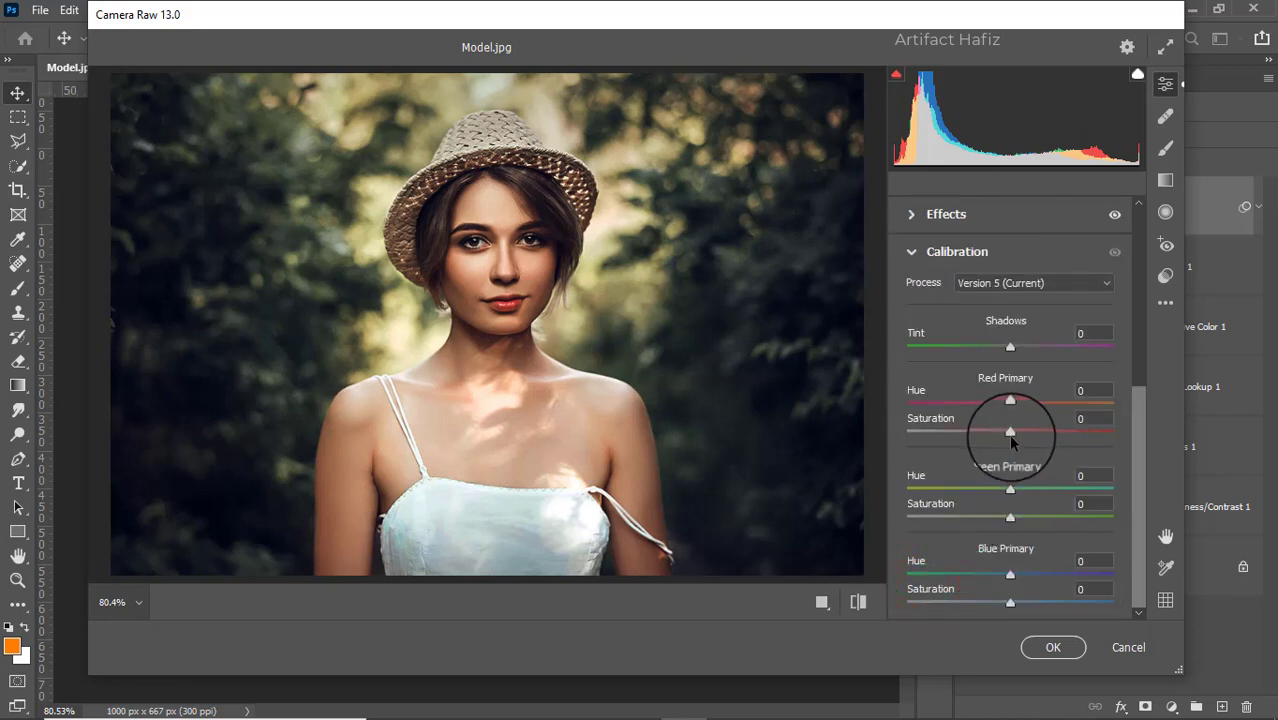
pyautogui.moveTo(1010, 432); pyautogui.dragTo(1001, 434)
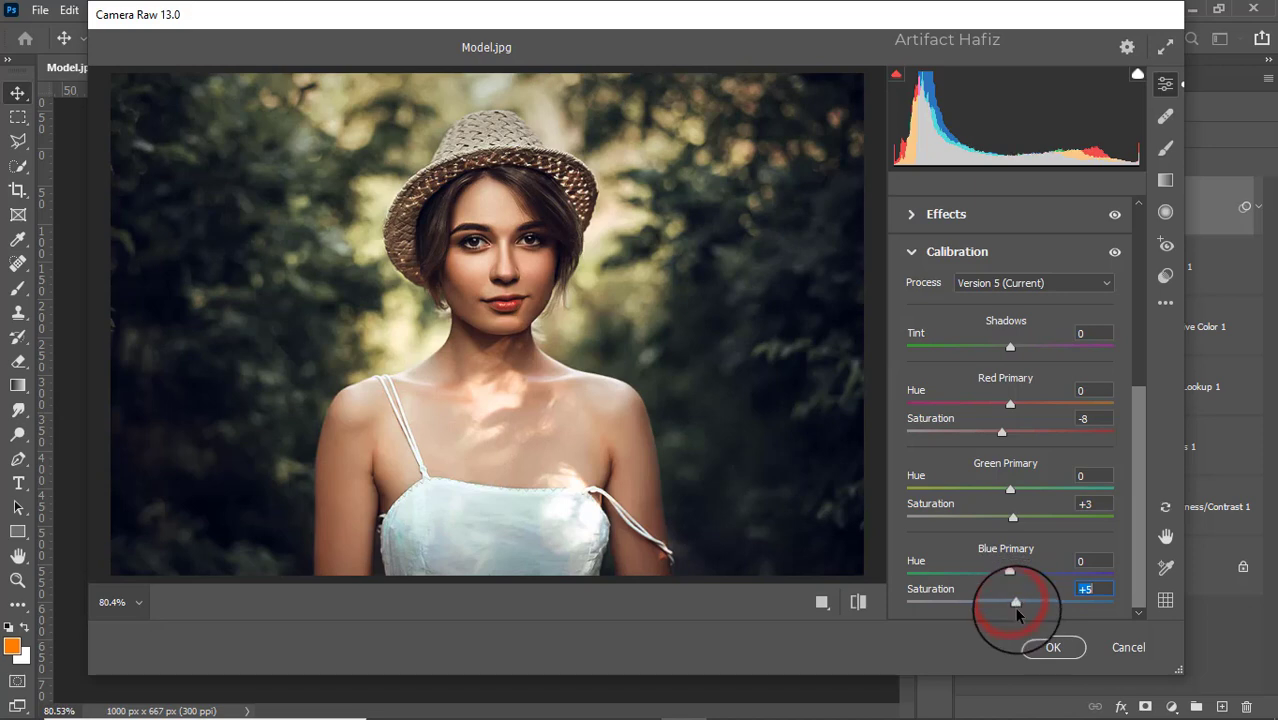
pyautogui.click(1052, 652)
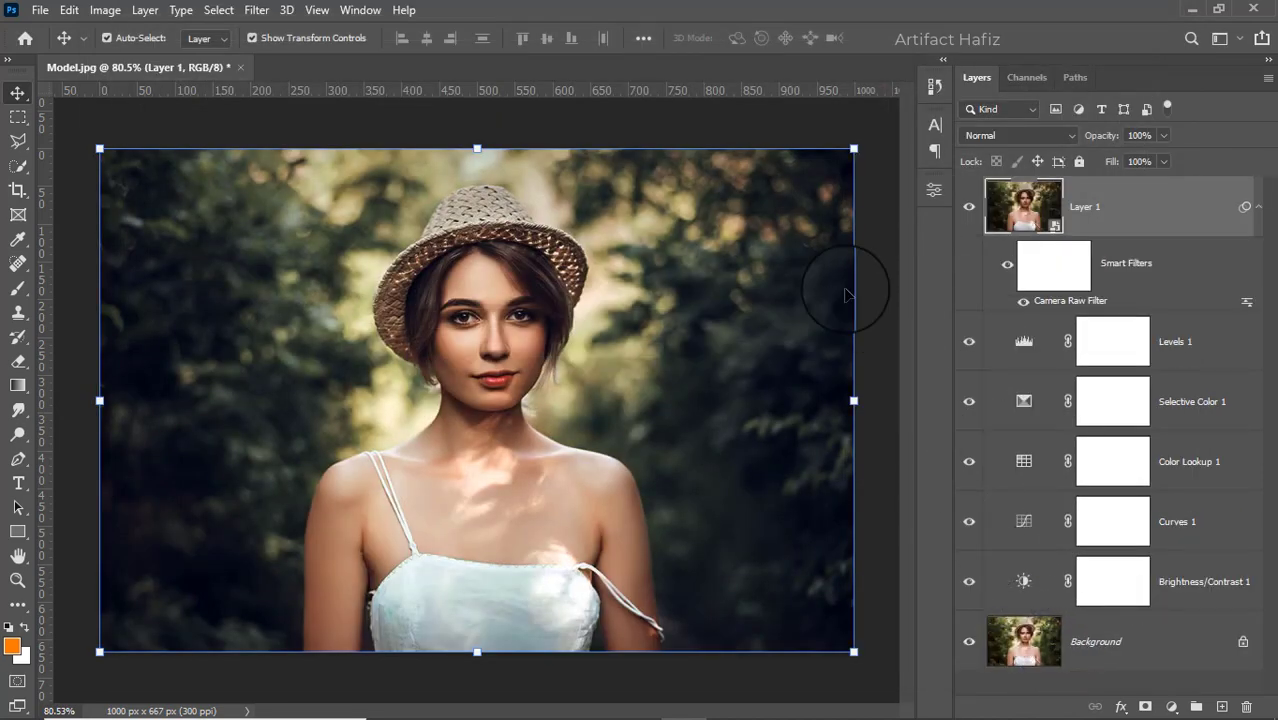
# Apply the Nik Collection Color Efex Pro 4 filter to Layer 1 using Cross Processing with method L02
pyautogui.click(257, 10)
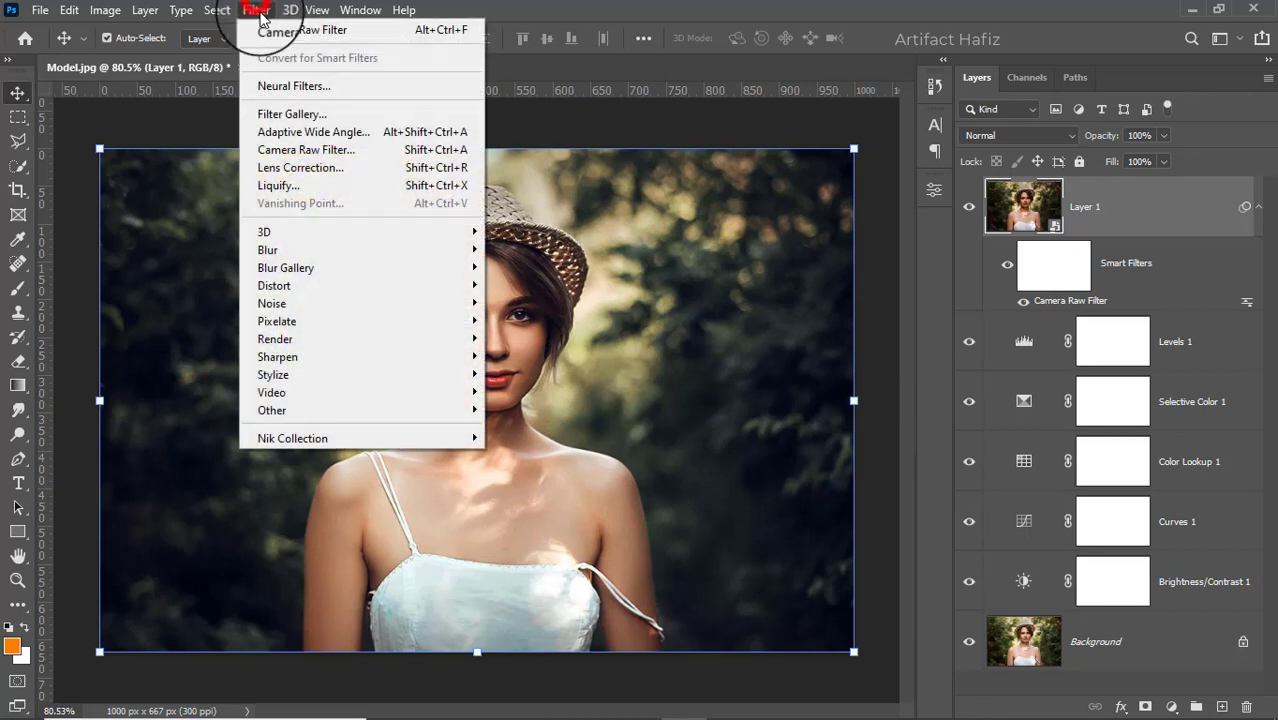
pyautogui.moveTo(470, 438)
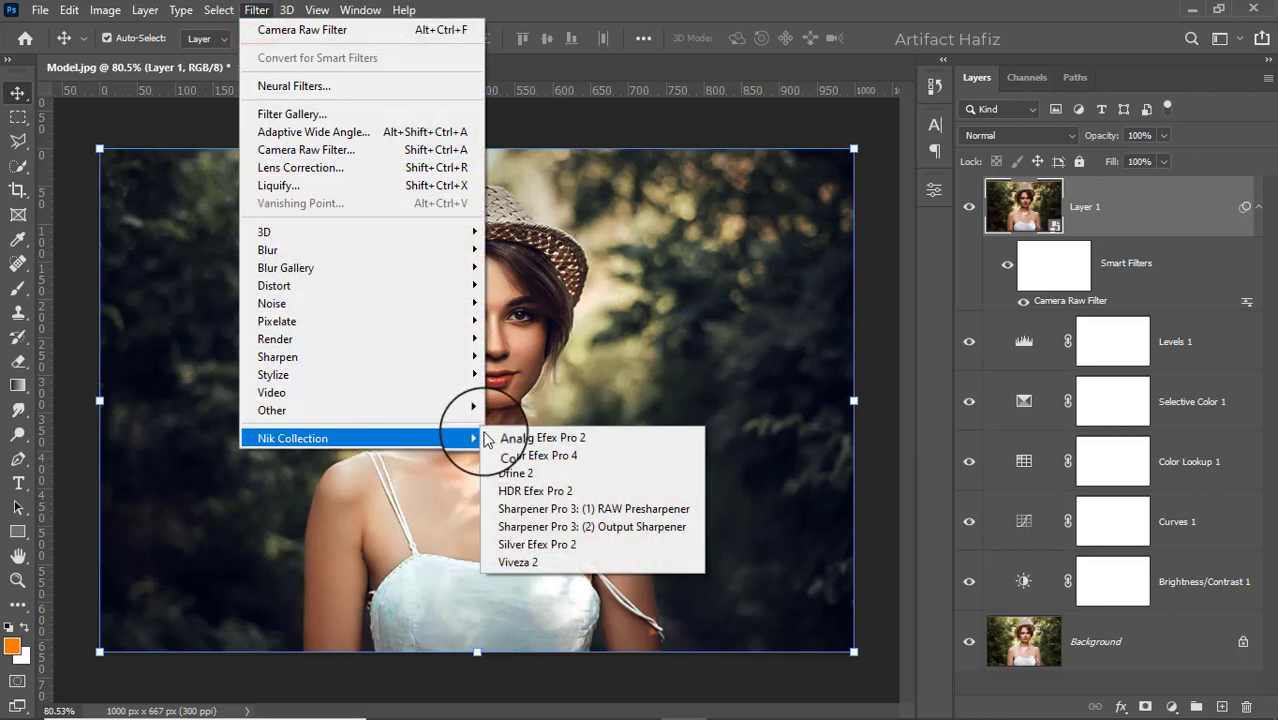
pyautogui.click(513, 450)
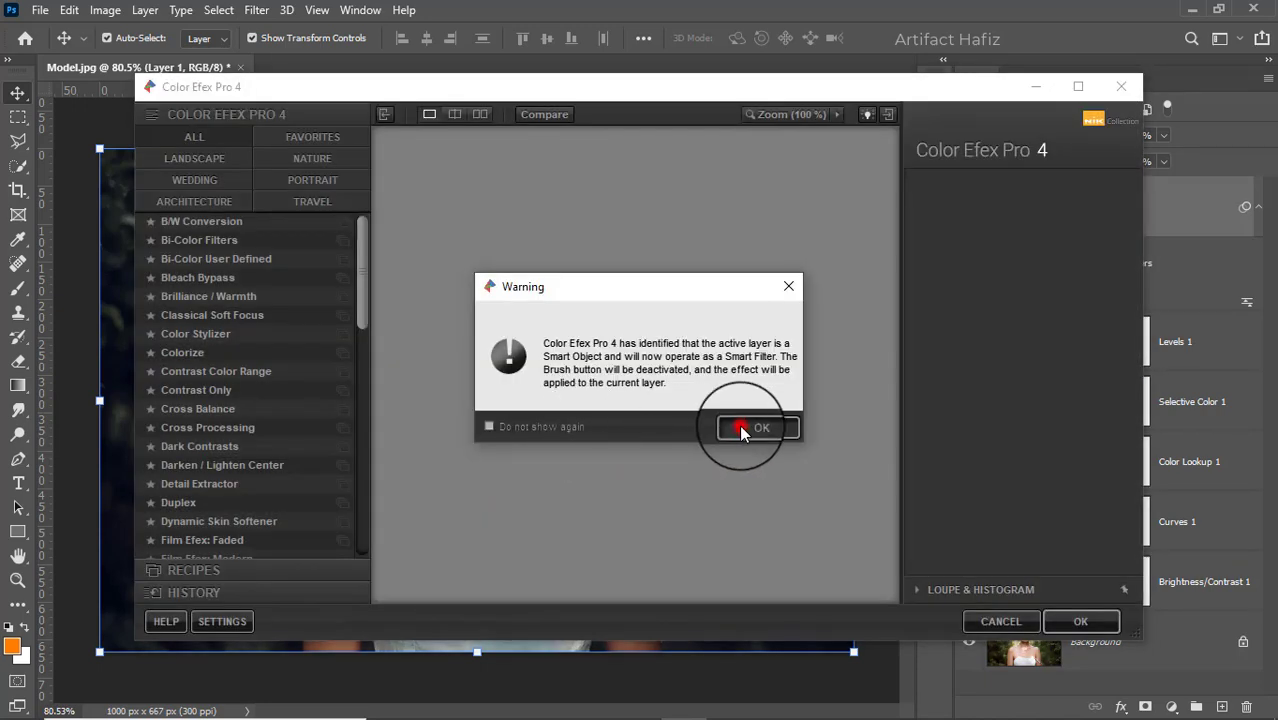
pyautogui.click(741, 424)
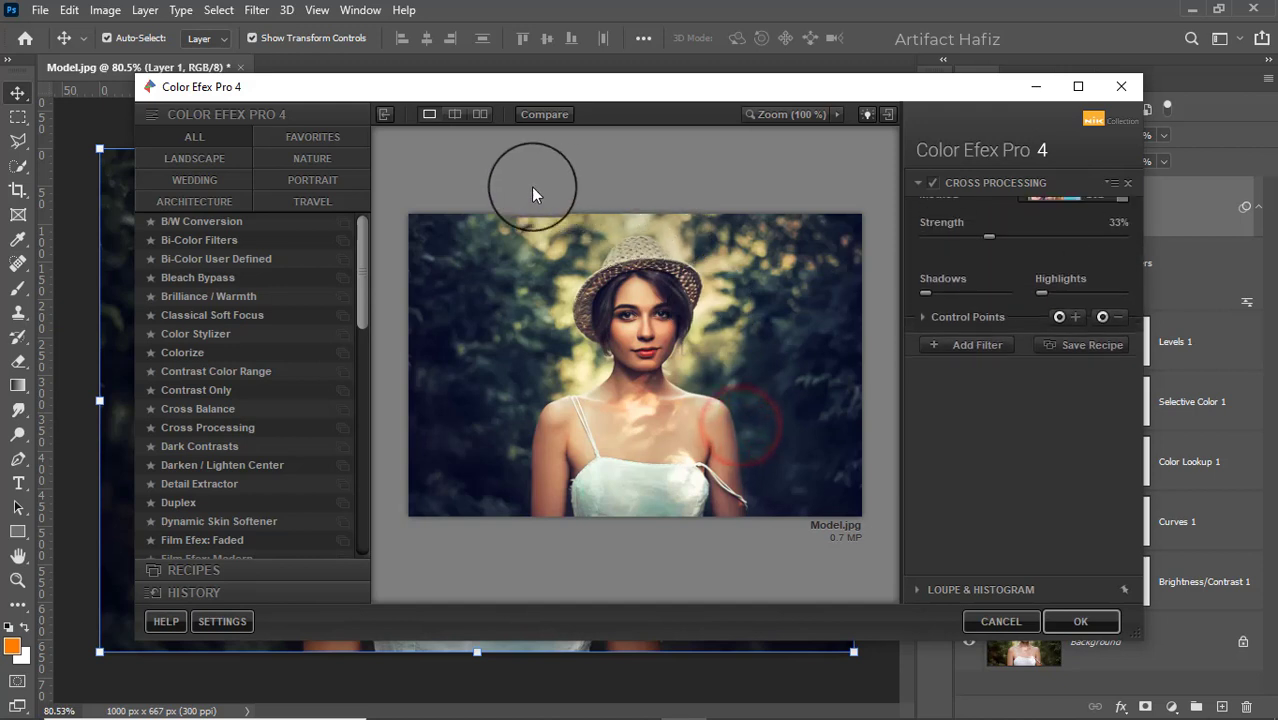
pyautogui.click(207, 426)
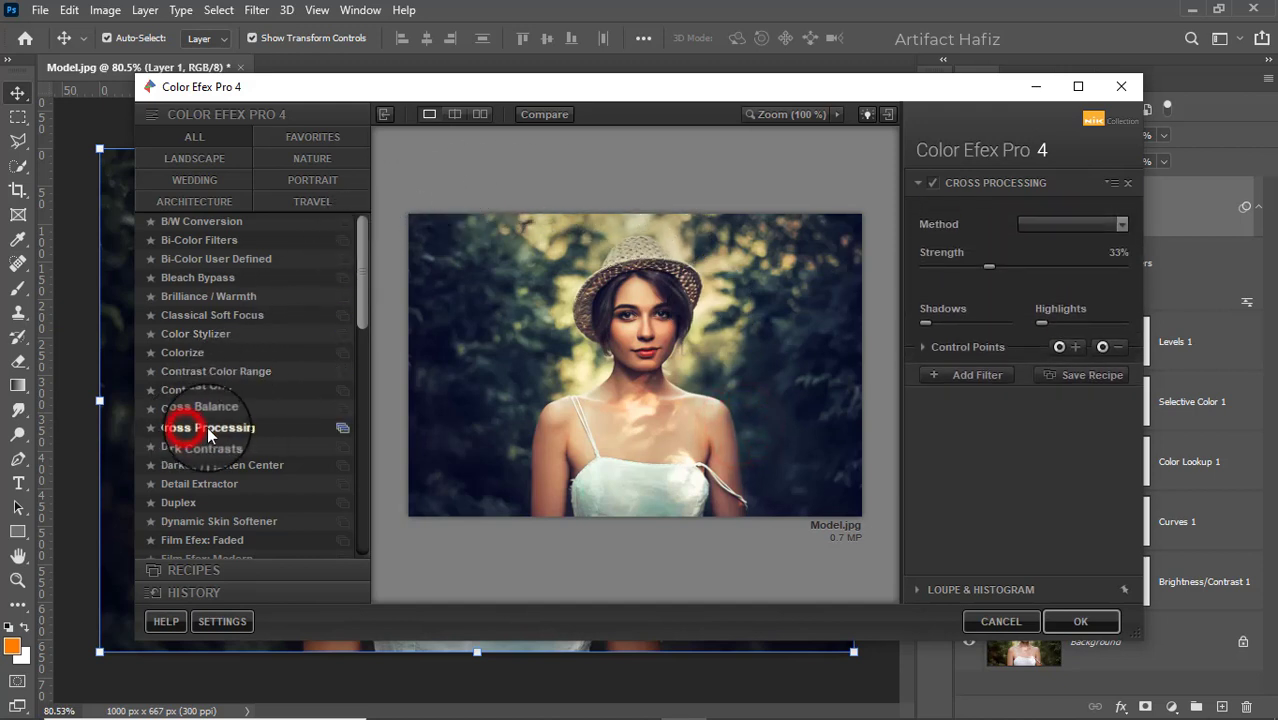
pyautogui.click(1052, 226)
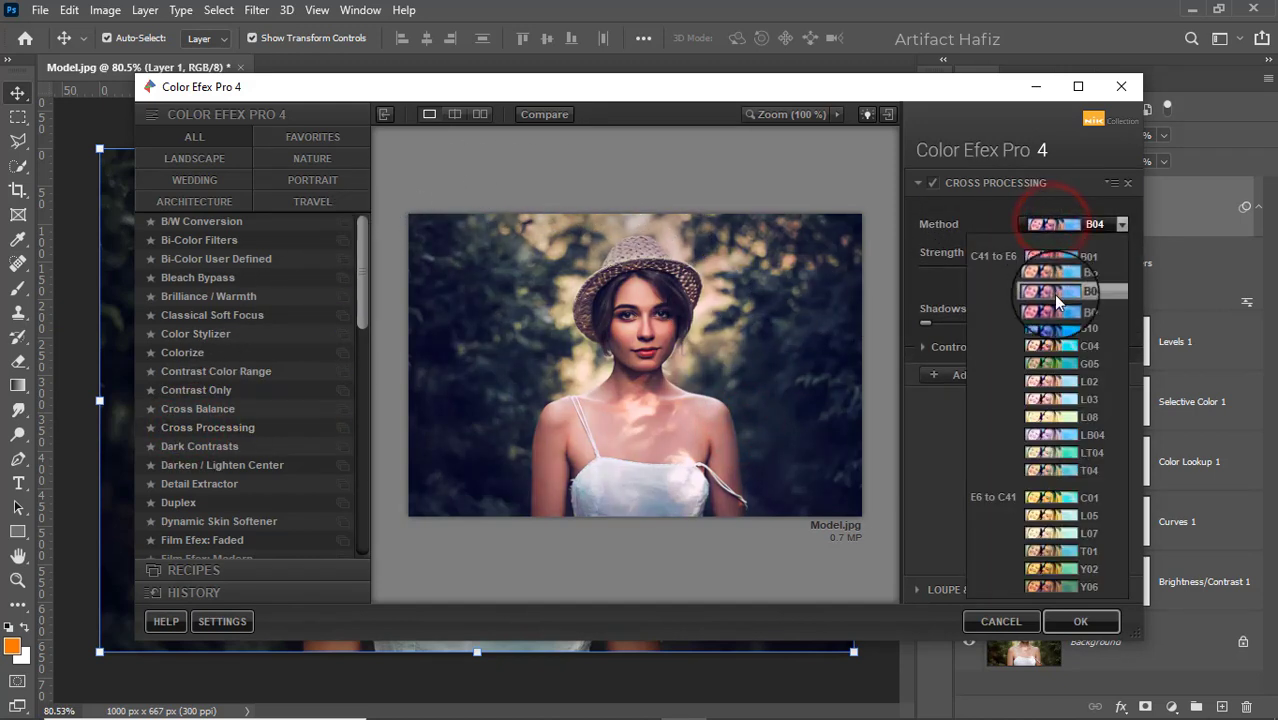
pyautogui.click(1057, 381)
pyautogui.click(930, 183)
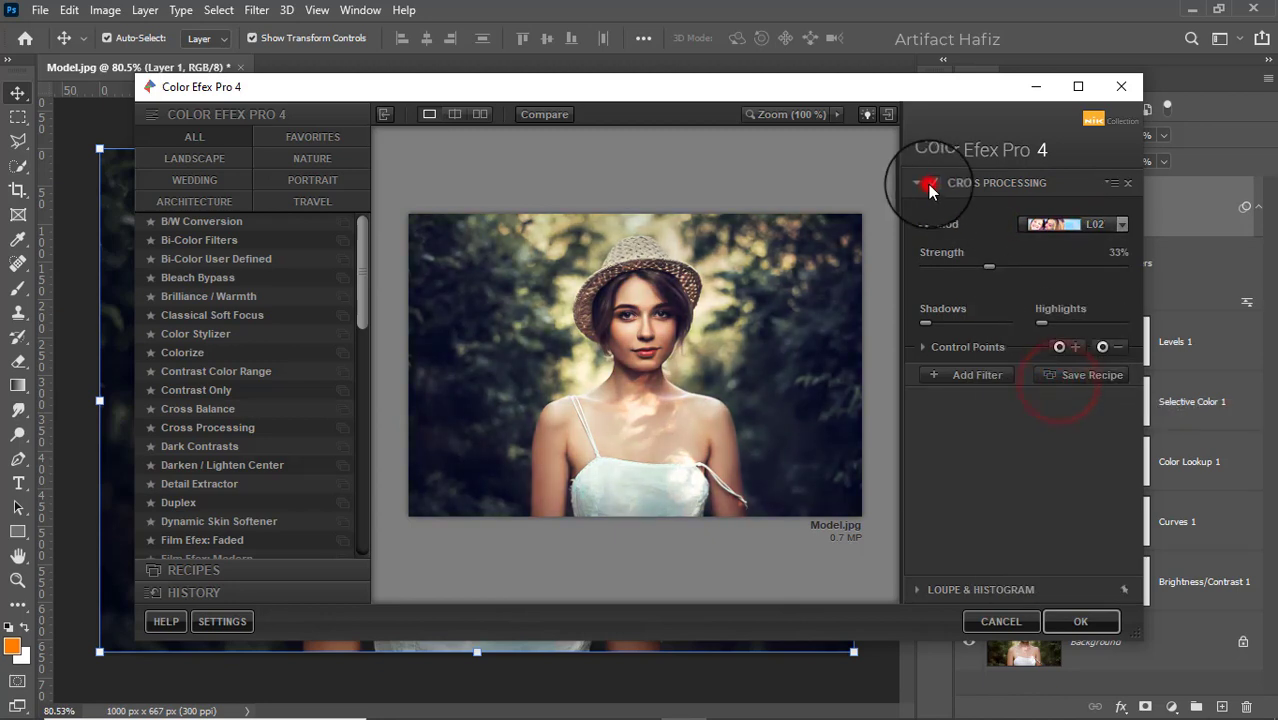
pyautogui.click(930, 183)
pyautogui.click(1068, 618)
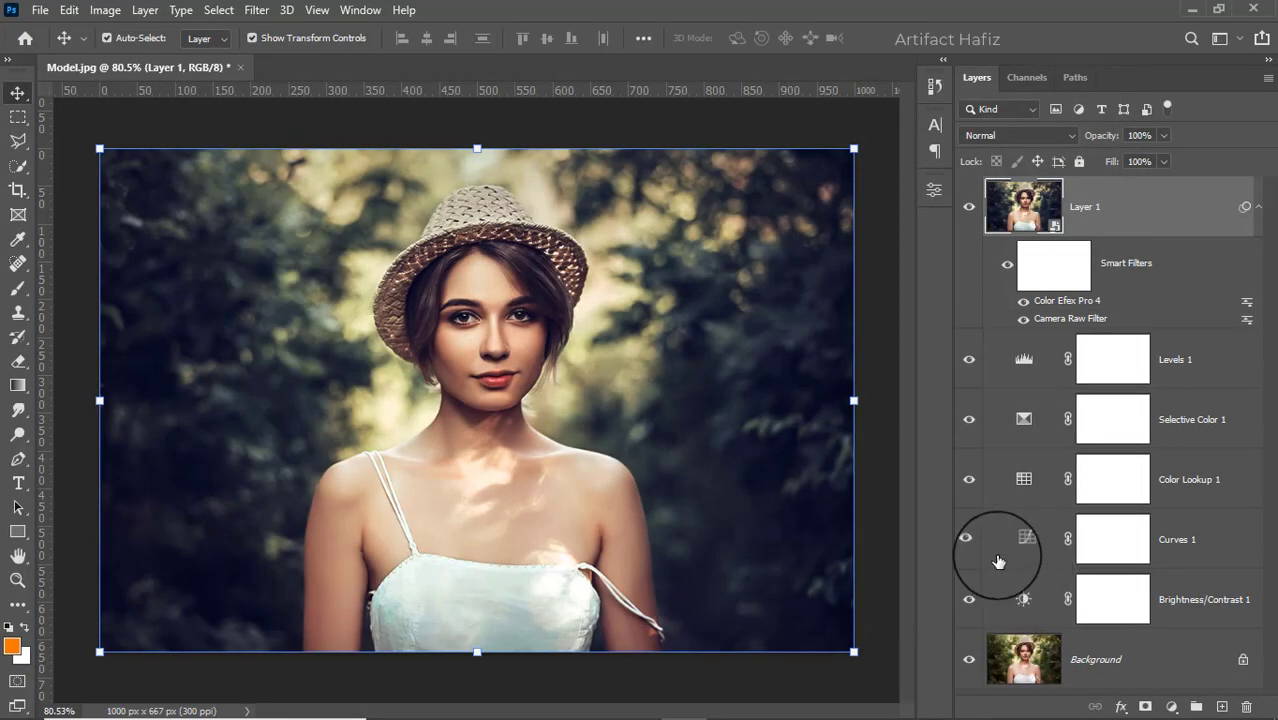
# Compare the graded portrait with the original by toggling the visibility of all layers above the Background
pyautogui.keyDown('alt'); pyautogui.click(969, 661); pyautogui.keyUp('alt')
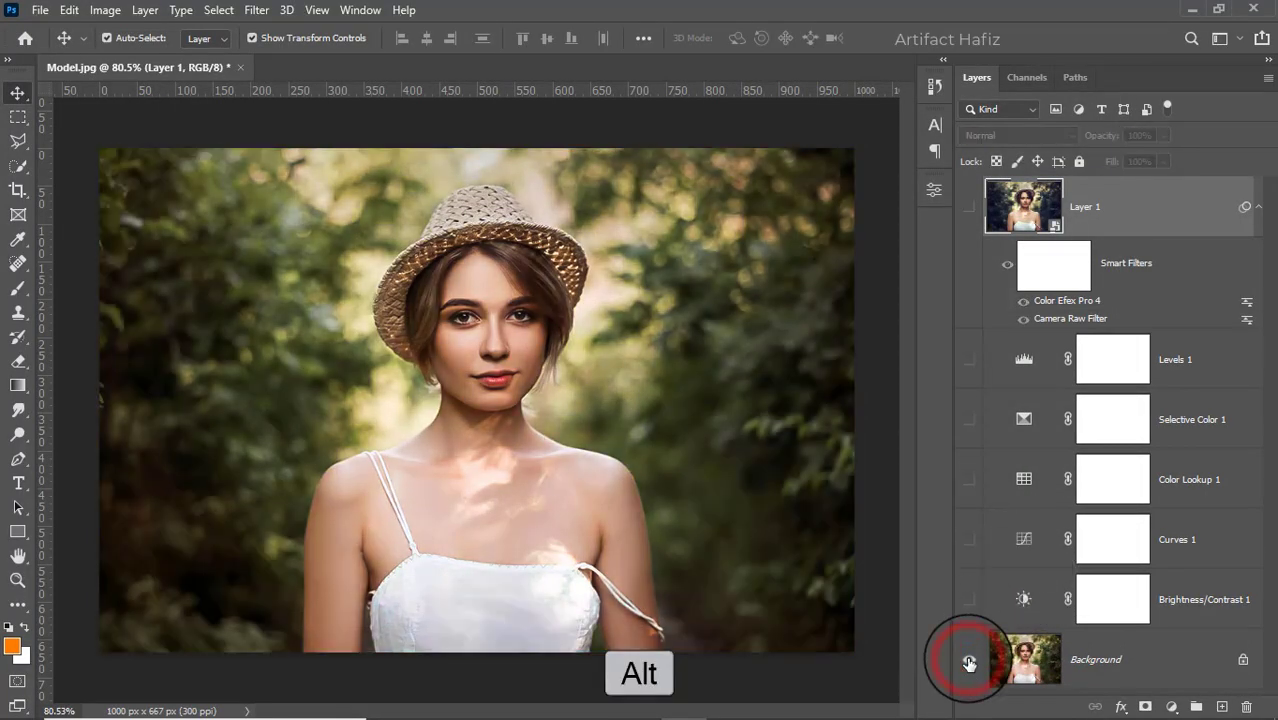
pyautogui.keyDown('alt'); pyautogui.click(969, 661); pyautogui.keyUp('alt')
pyautogui.keyDown('alt'); pyautogui.click(969, 661); pyautogui.keyUp('alt')
pyautogui.keyDown('alt'); pyautogui.click(969, 661); pyautogui.keyUp('alt')
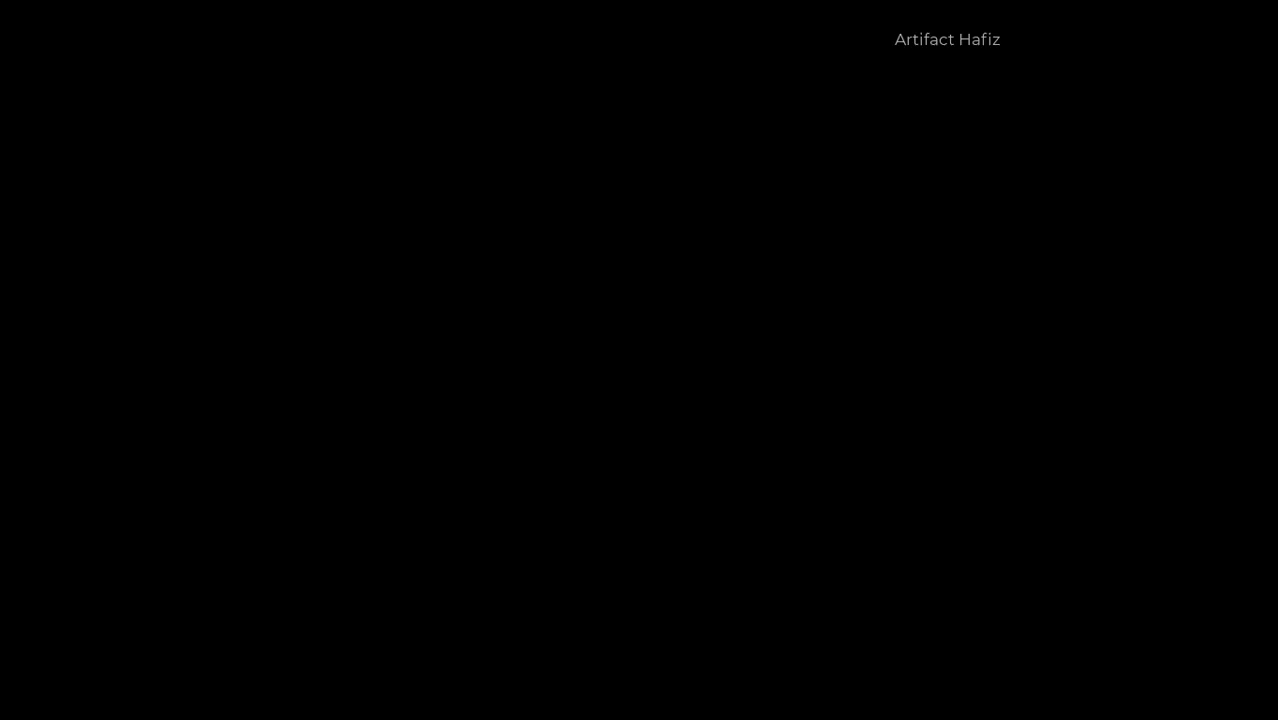